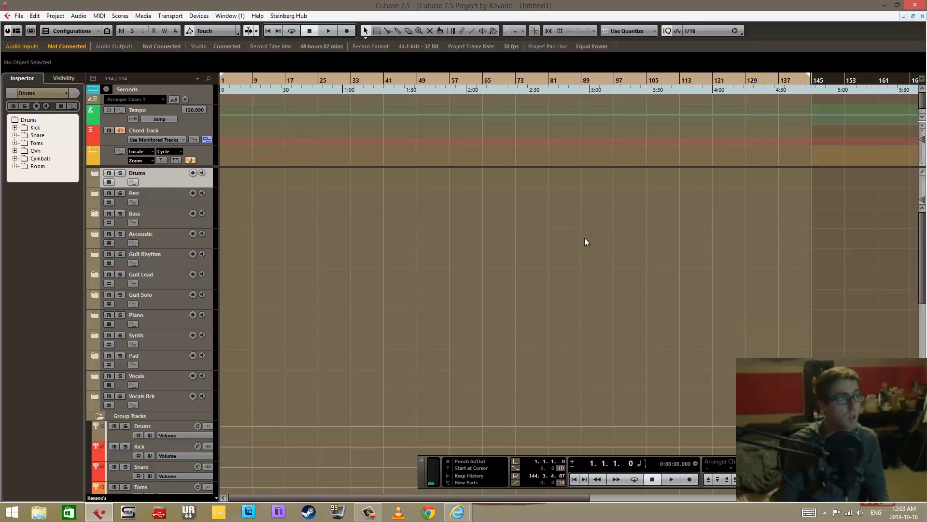
- Open the Device Setup dialog from the Devices menu
{"action": "left_click", "coordinate": [203, 19]}
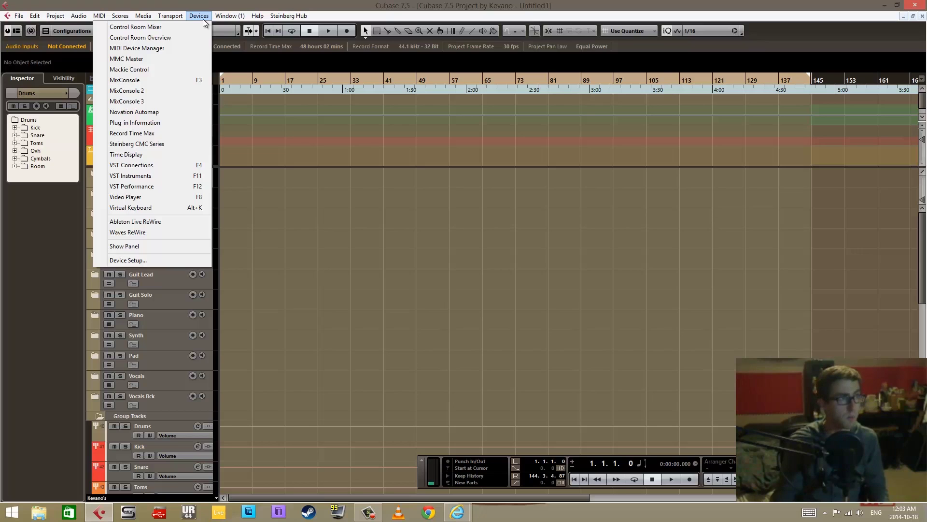
{"action": "left_click", "coordinate": [201, 15]}
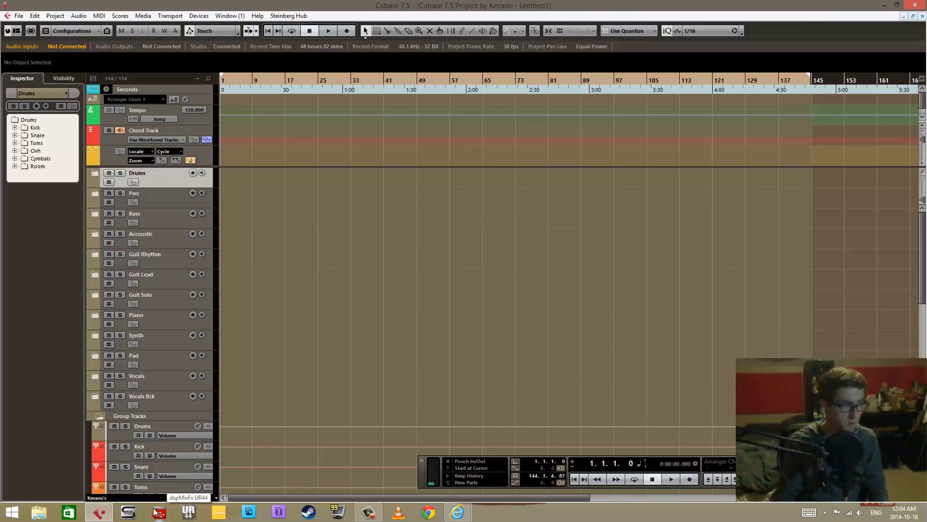
{"action": "left_click", "coordinate": [205, 15]}
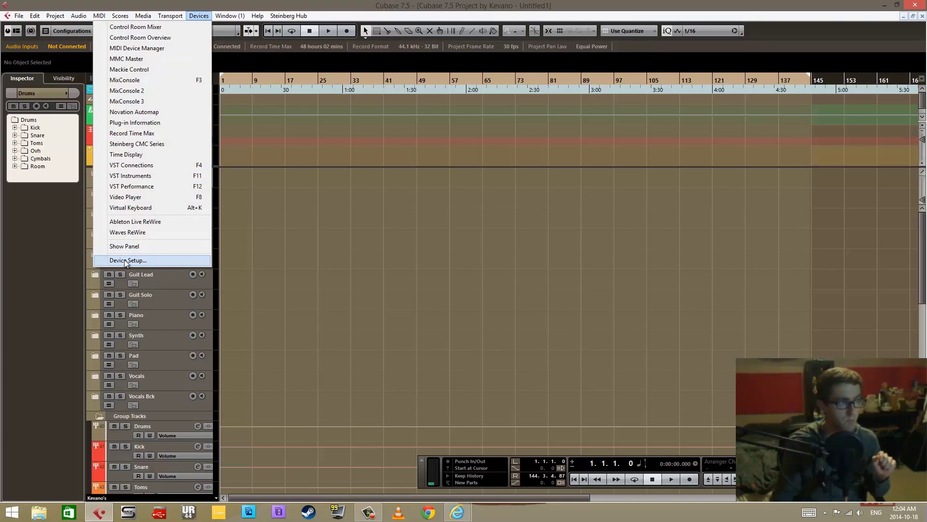
{"action": "left_click", "coordinate": [182, 262]}
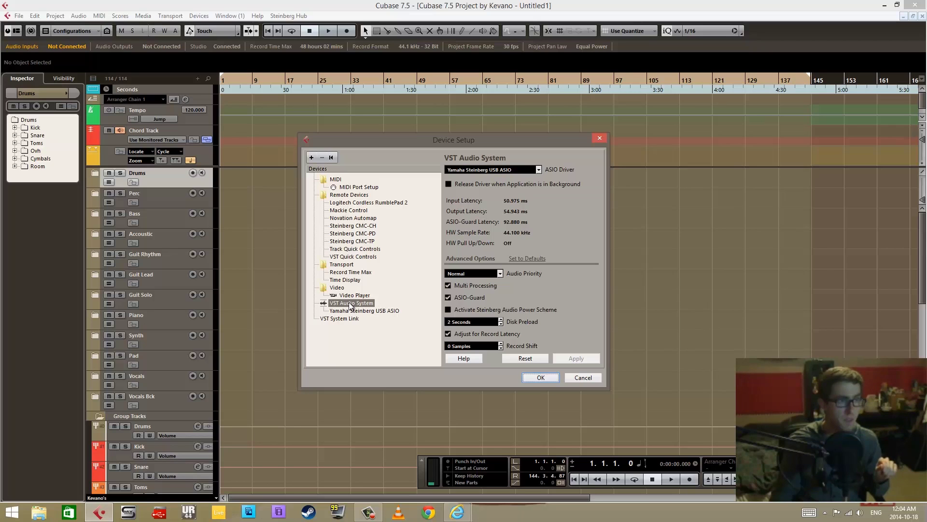
- Review the UR22 ports under Yamaha Steinberg USB ASIO, then list the available ASIO drivers
{"action": "left_click", "coordinate": [366, 310]}
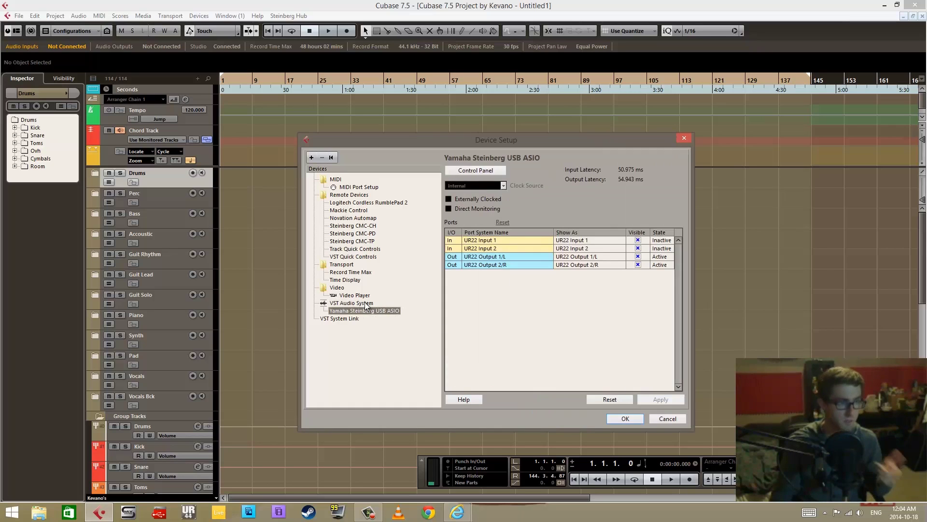
{"action": "left_click", "coordinate": [365, 303]}
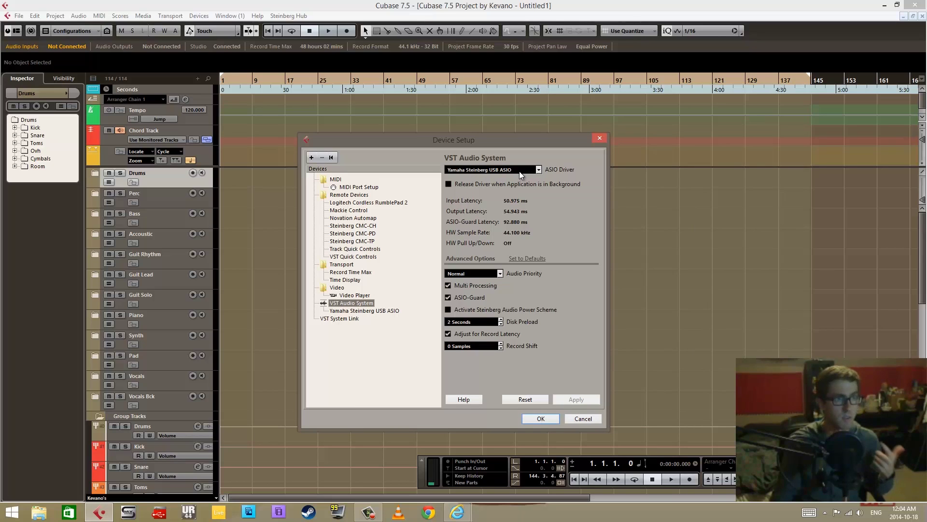
{"action": "left_click", "coordinate": [363, 311]}
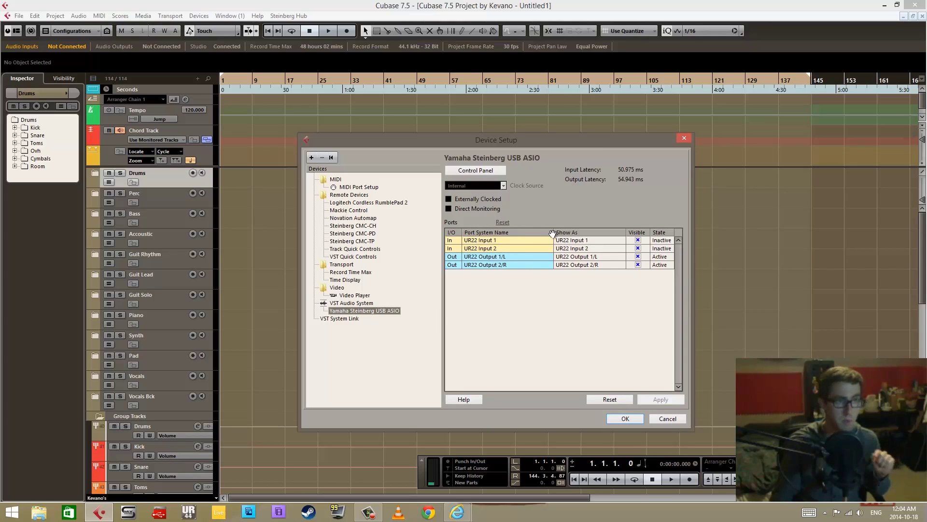
{"action": "left_click", "coordinate": [366, 304]}
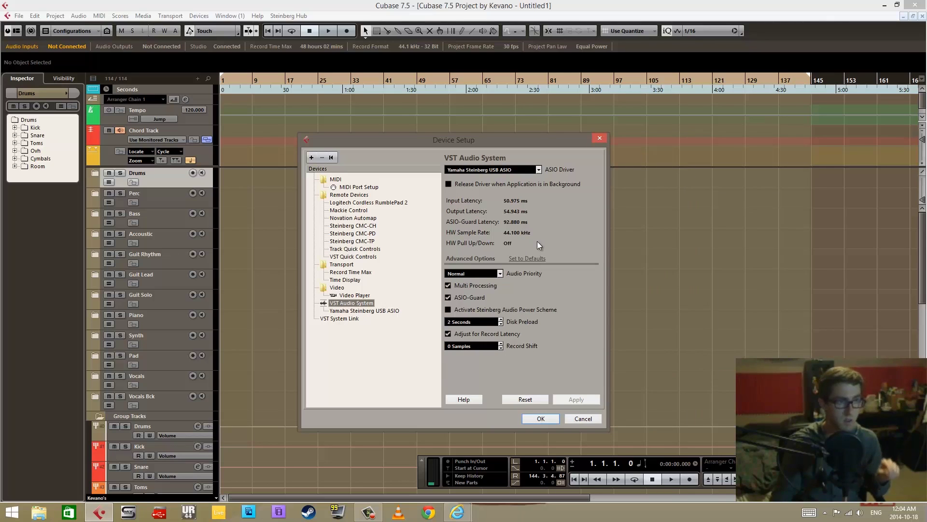
{"action": "left_click", "coordinate": [540, 169]}
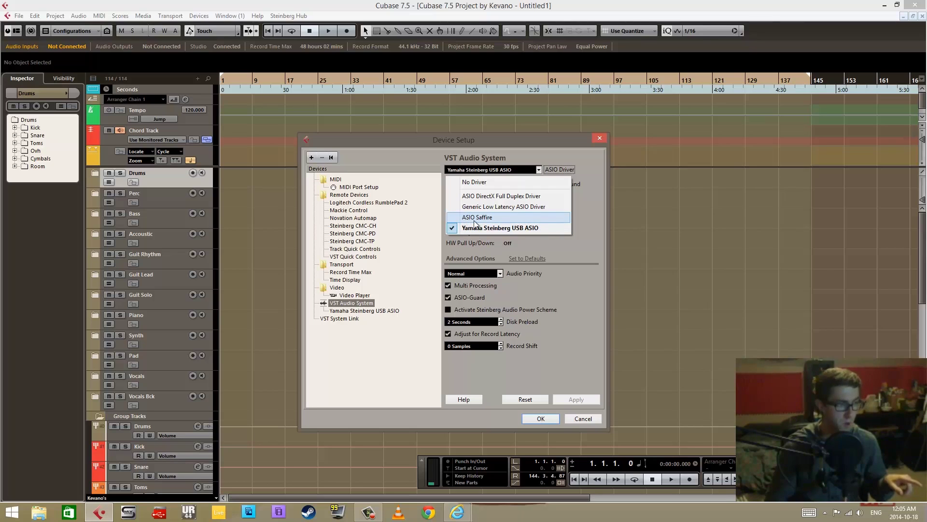
{"action": "left_click", "coordinate": [230, 438]}
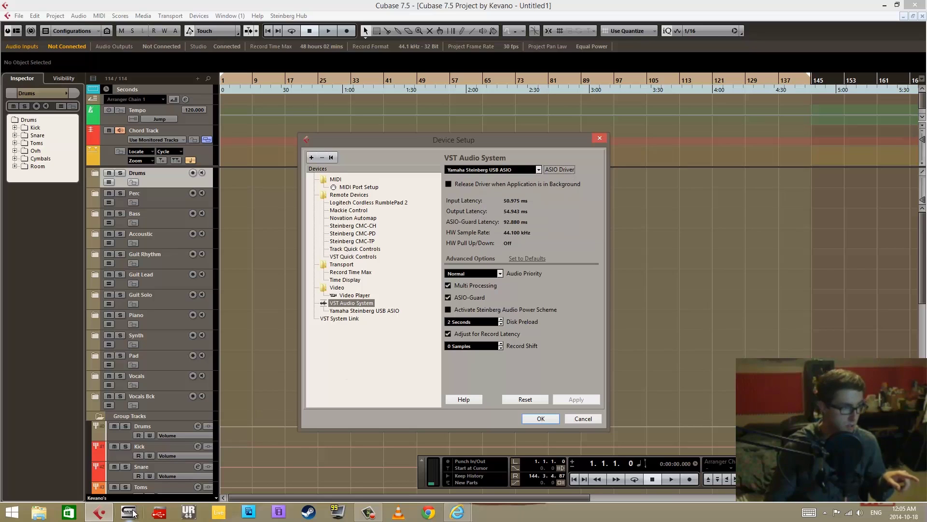
{"action": "left_click", "coordinate": [538, 170]}
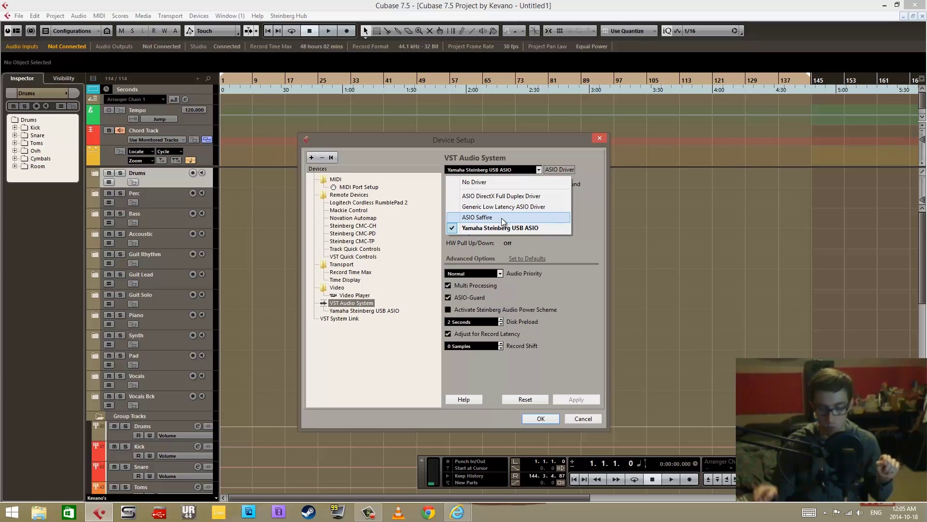
{"action": "left_click", "coordinate": [605, 248]}
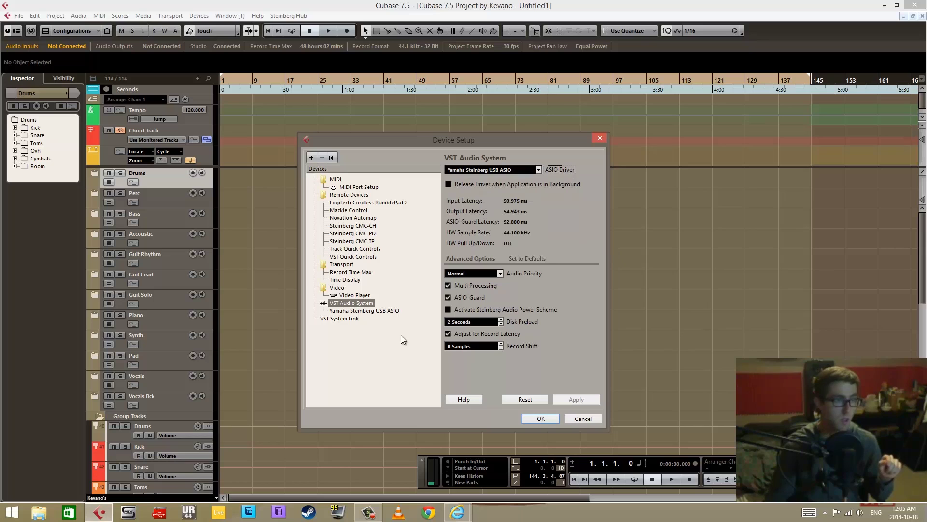
{"action": "left_click", "coordinate": [161, 513]}
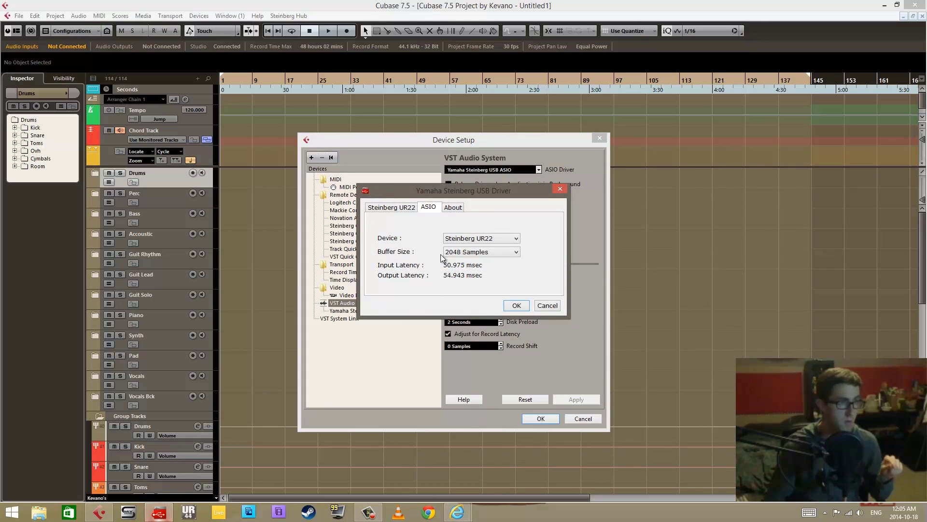
{"action": "left_click", "coordinate": [548, 306]}
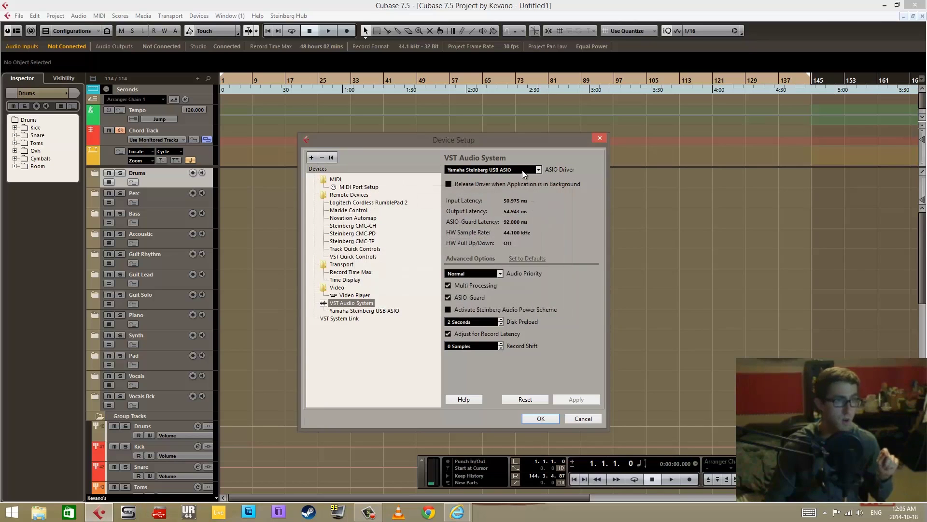
{"action": "left_click", "coordinate": [537, 170]}
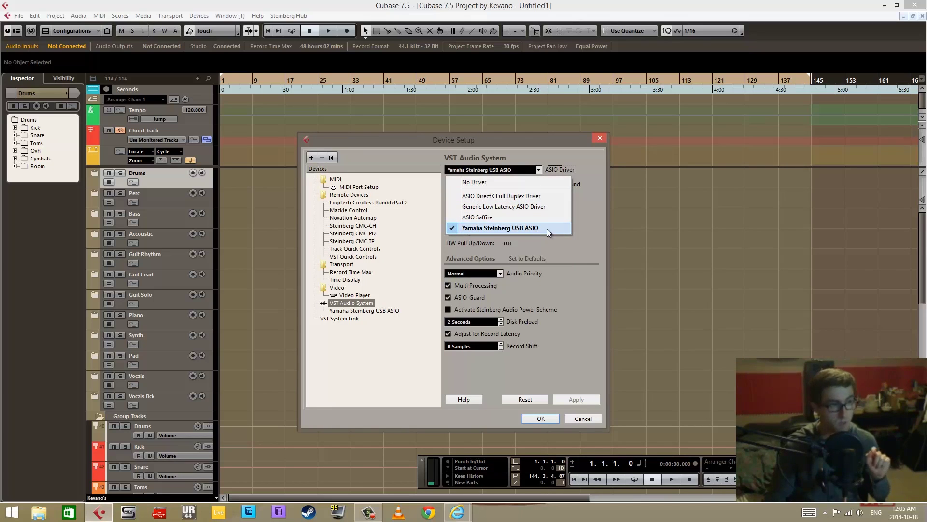
{"action": "left_click", "coordinate": [583, 198]}
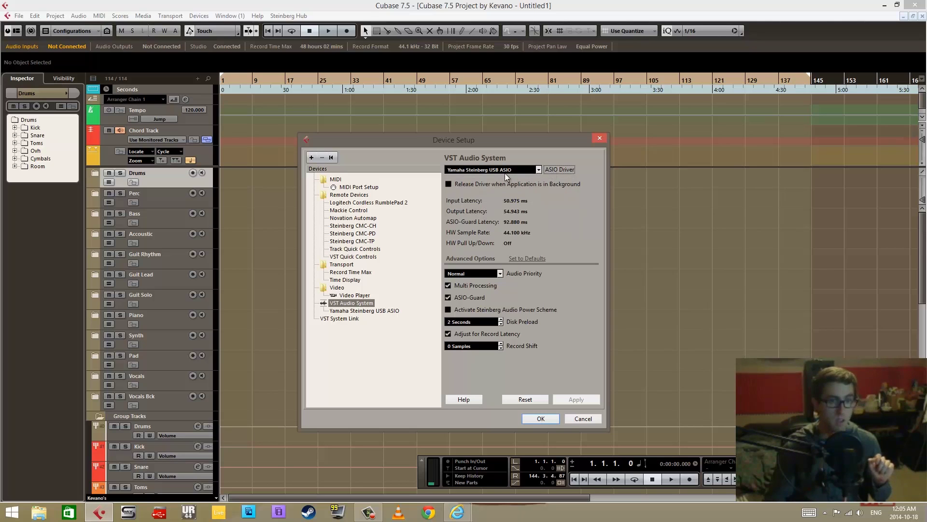
{"action": "left_click", "coordinate": [538, 168]}
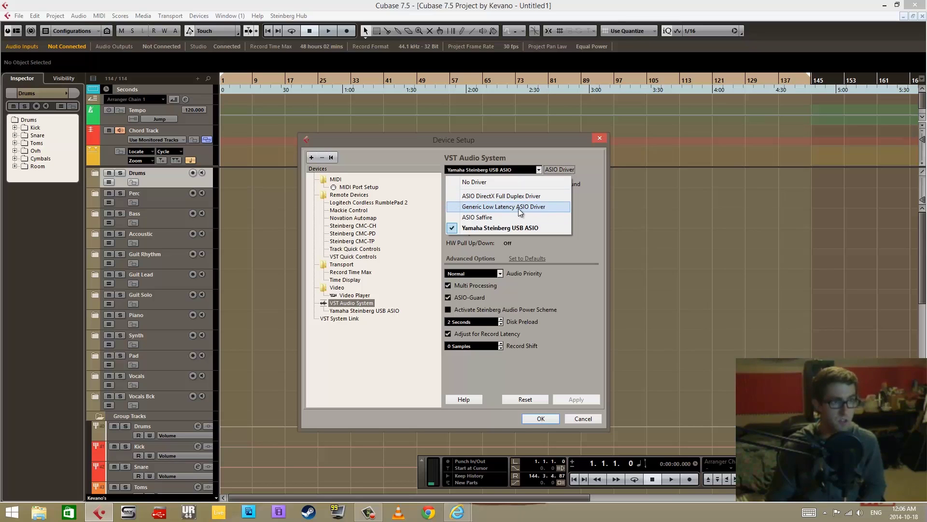
{"action": "left_click", "coordinate": [591, 175]}
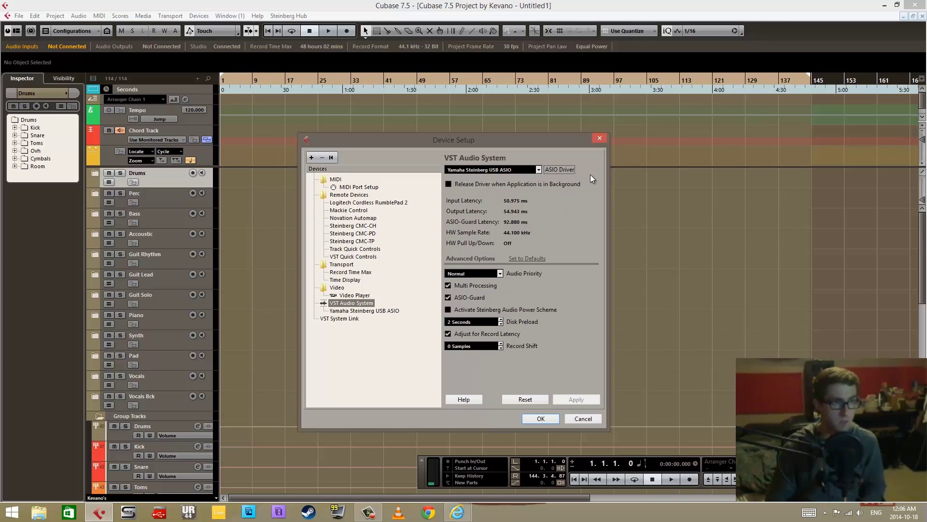
{"action": "left_click", "coordinate": [21, 513]}
- Launch the ASIO Generic Lower Latency panel, place it beside Device Setup, and bring up the Yamaha USB panel
{"action": "scroll", "coordinate": [520, 251], "scroll_direction": "down", "scroll_amount": 5}
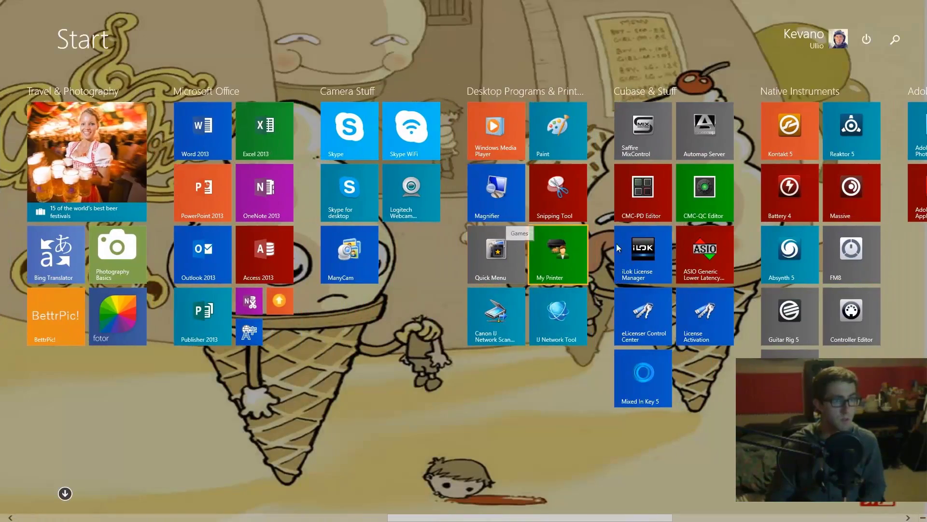
{"action": "left_click", "coordinate": [704, 253]}
{"action": "left_click_drag", "start_coordinate": [497, 145], "coordinate": [697, 158]}
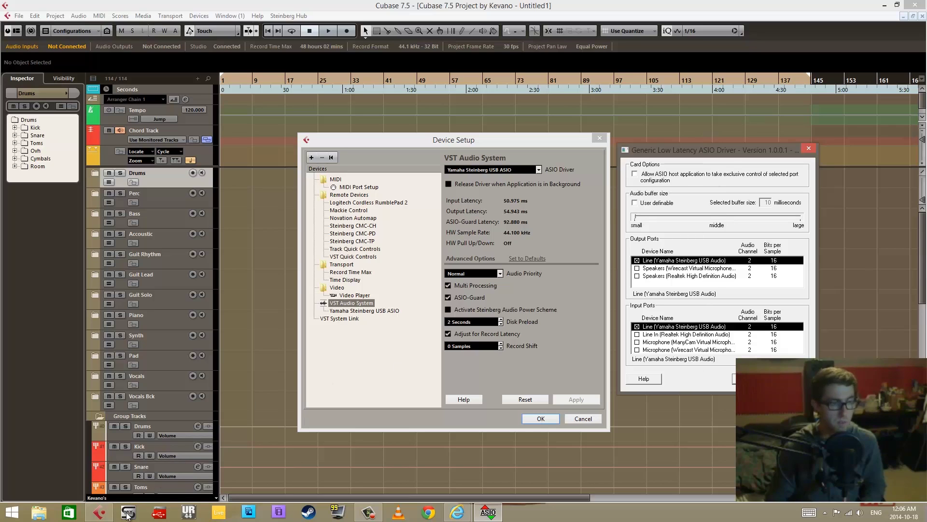
{"action": "left_click", "coordinate": [158, 512]}
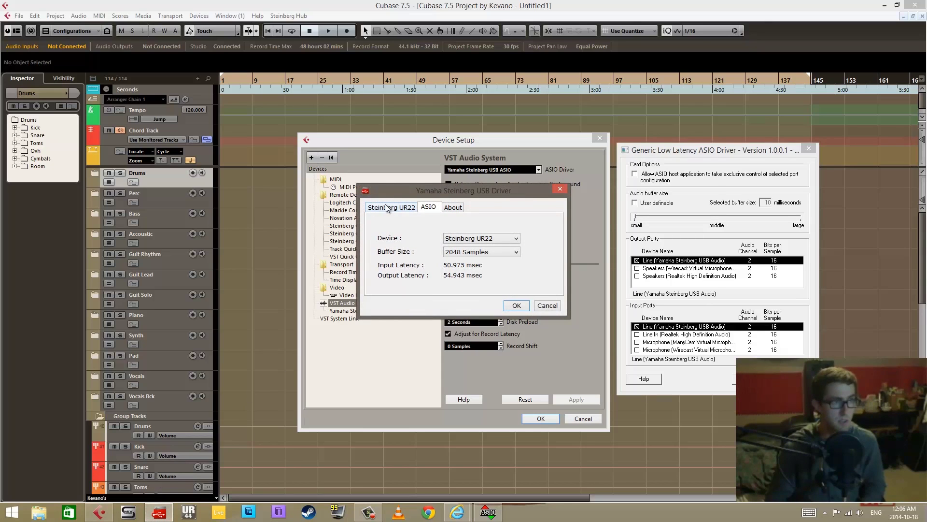
{"action": "left_click", "coordinate": [428, 207]}
{"action": "left_click", "coordinate": [547, 306]}
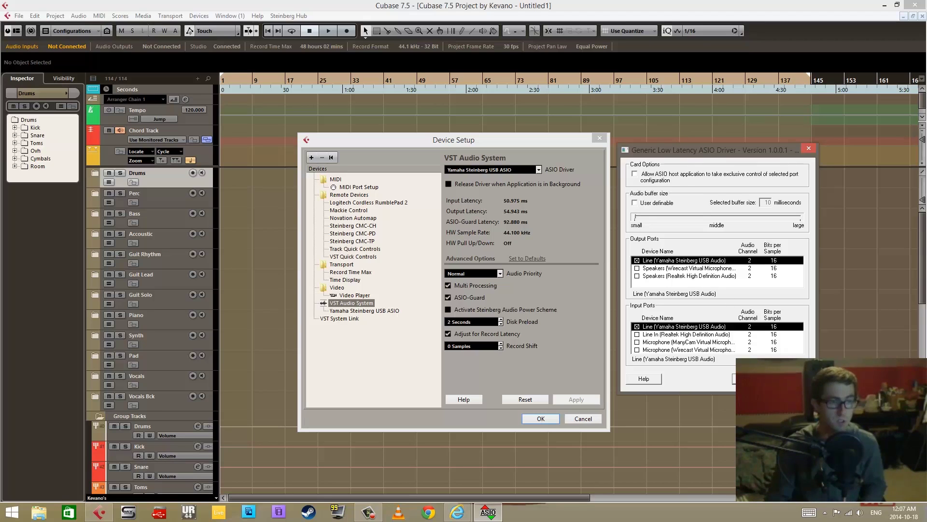
{"action": "left_click", "coordinate": [751, 378]}
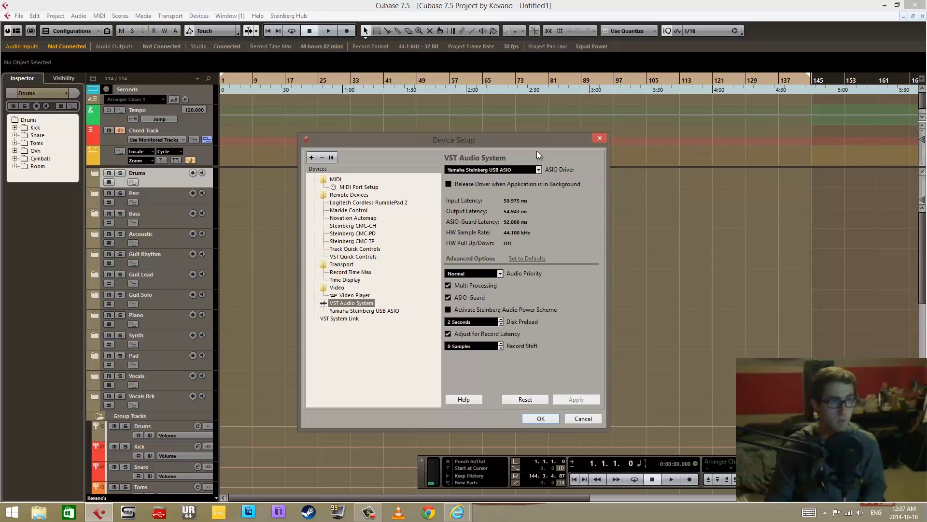
{"action": "left_click_drag", "start_coordinate": [540, 142], "coordinate": [561, 143]}
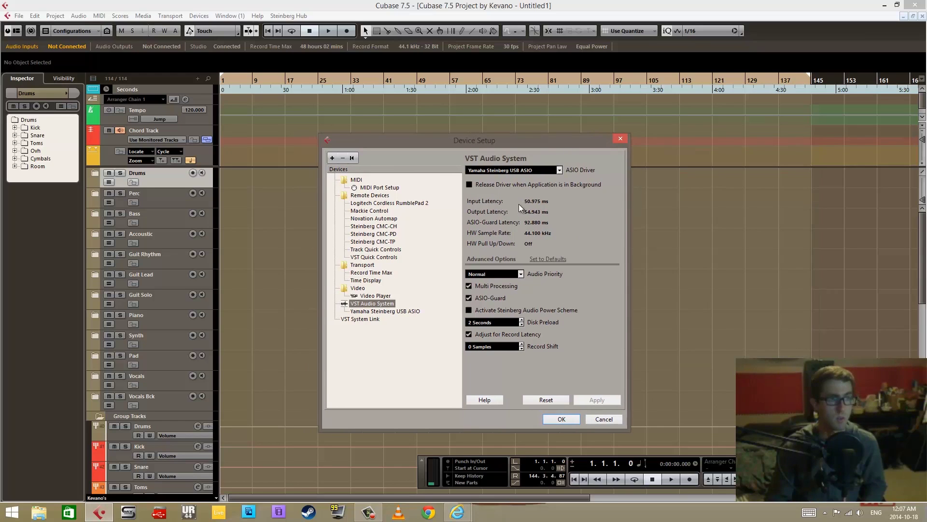
{"action": "left_click", "coordinate": [559, 170]}
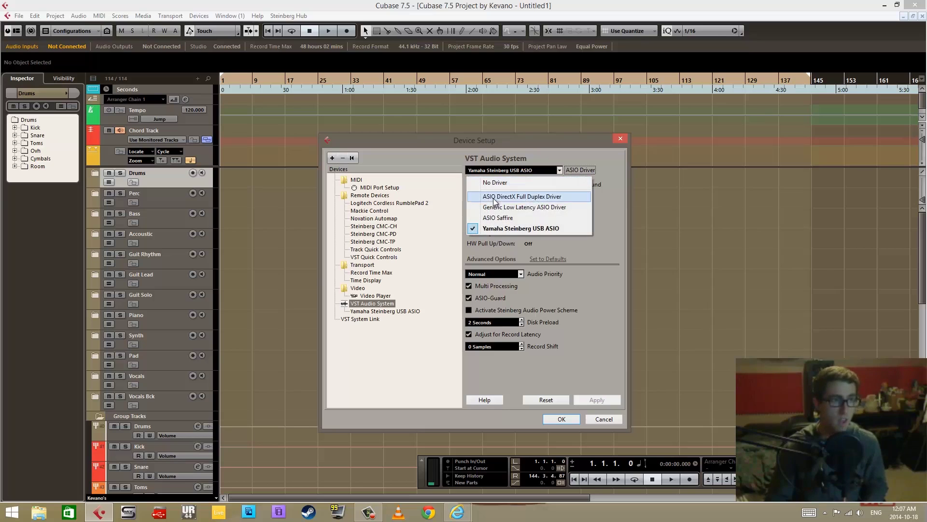
{"action": "left_click", "coordinate": [562, 169]}
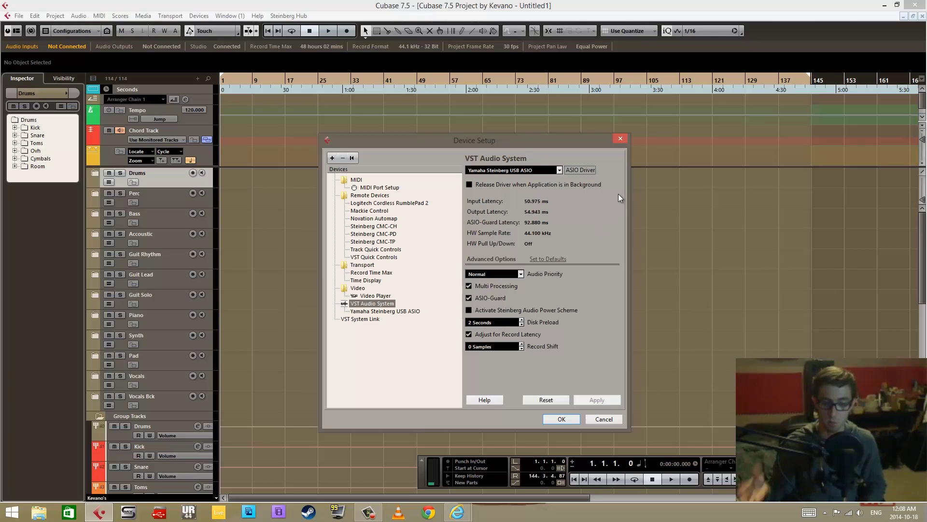
{"action": "left_click", "coordinate": [560, 170]}
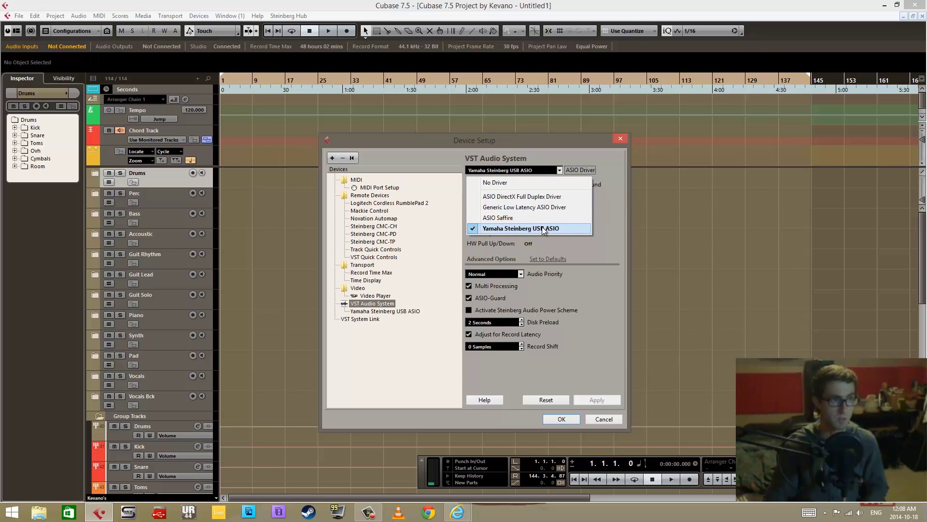
{"action": "left_click", "coordinate": [567, 229]}
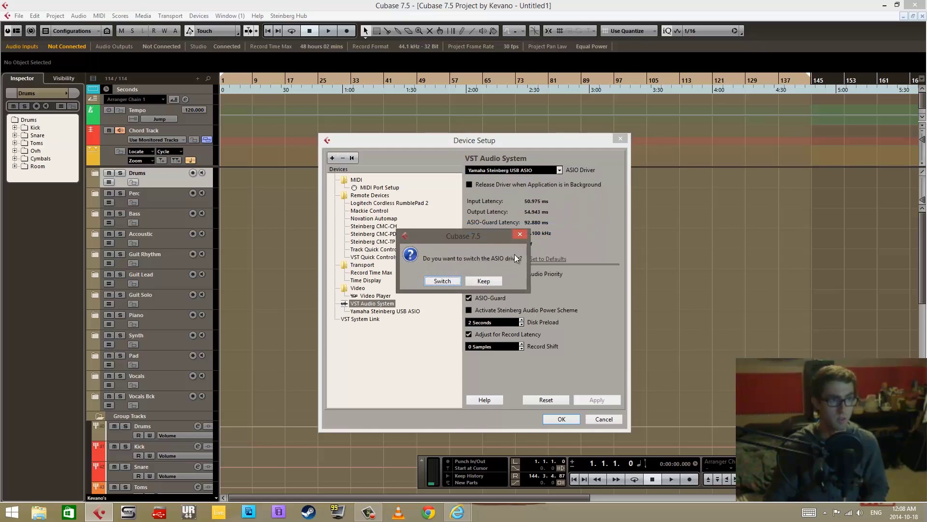
{"action": "left_click", "coordinate": [497, 281]}
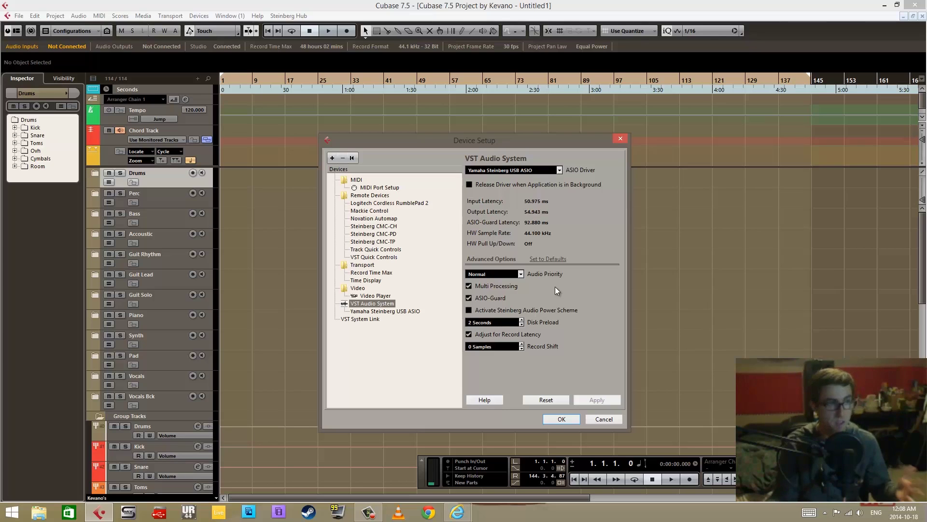
{"action": "left_click", "coordinate": [470, 184]}
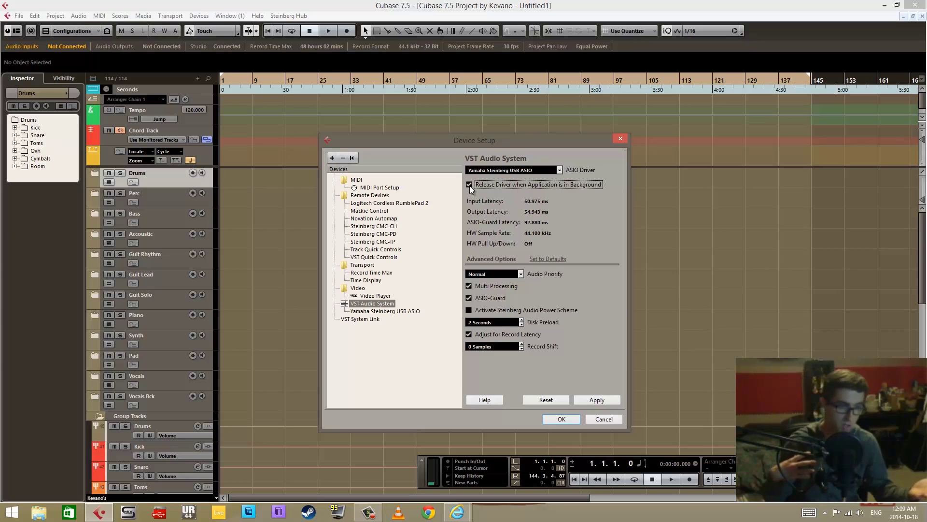
{"action": "left_click", "coordinate": [469, 185]}
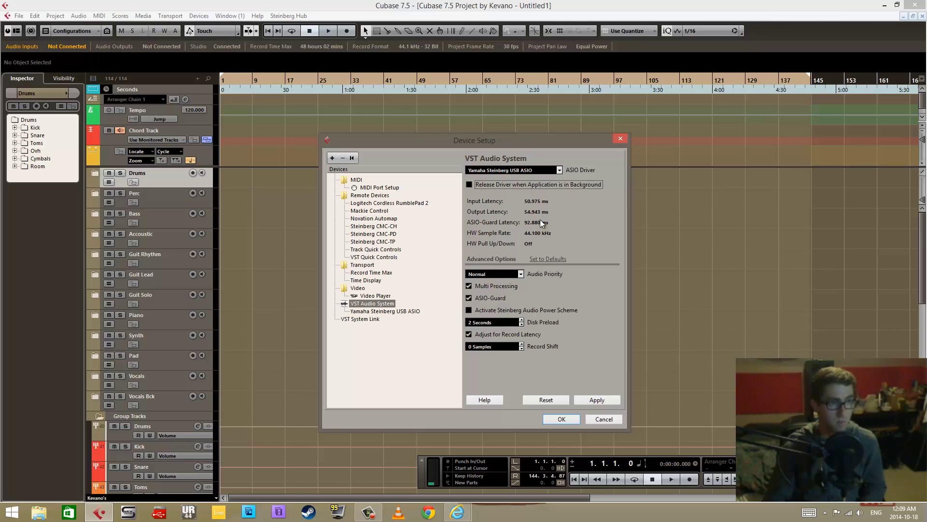
{"action": "left_click", "coordinate": [159, 512]}
{"action": "left_click_drag", "start_coordinate": [509, 190], "coordinate": [753, 225]}
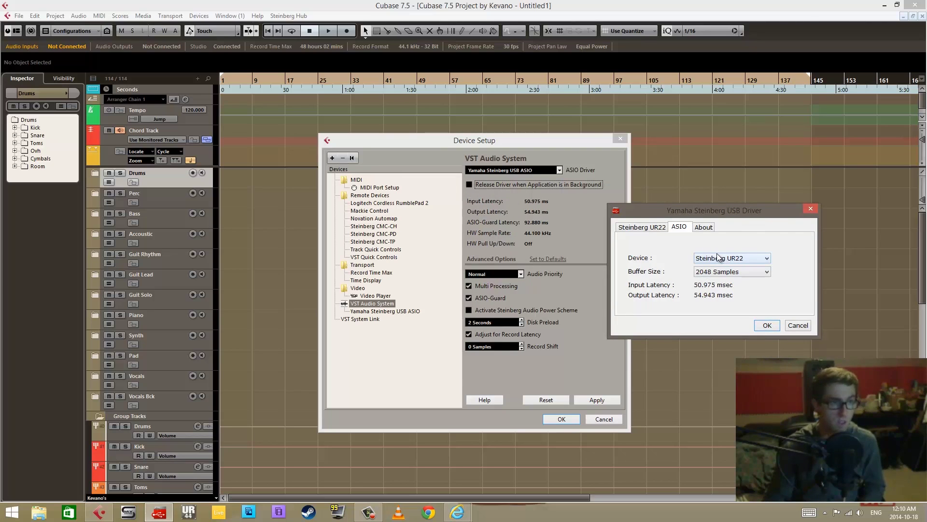
{"action": "left_click", "coordinate": [750, 270]}
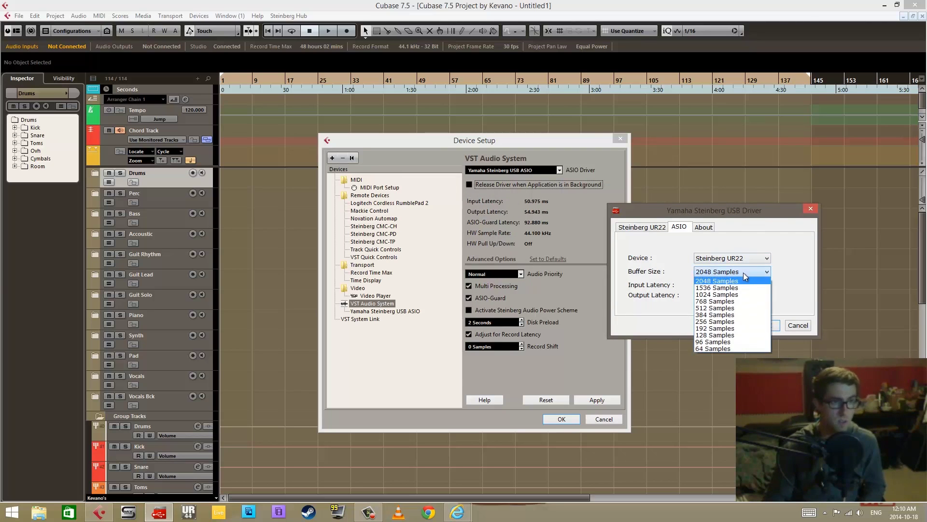
{"action": "left_click", "coordinate": [722, 348]}
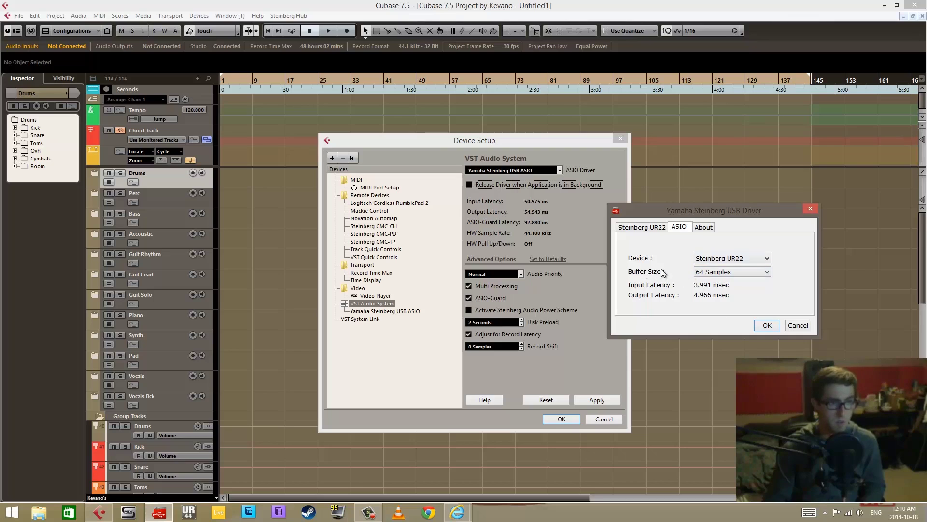
{"action": "left_click", "coordinate": [768, 326]}
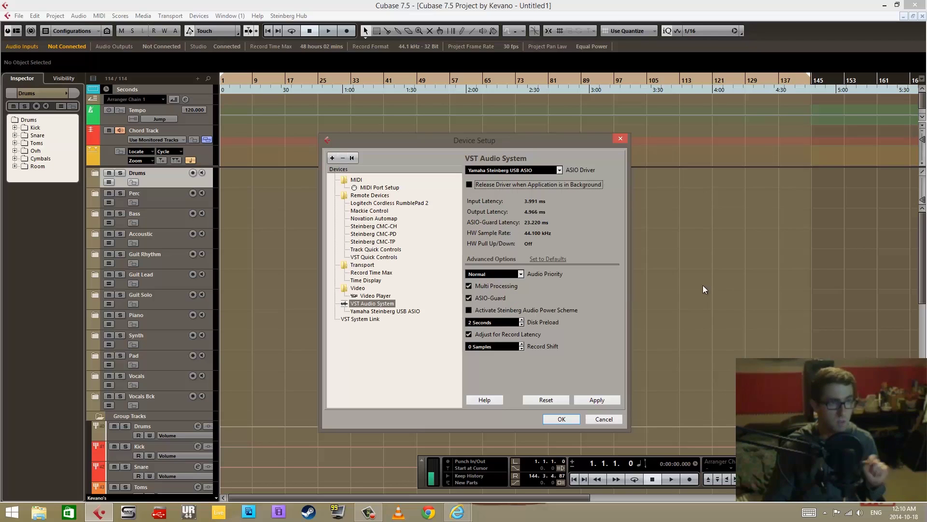
{"action": "double_click", "coordinate": [416, 311]}
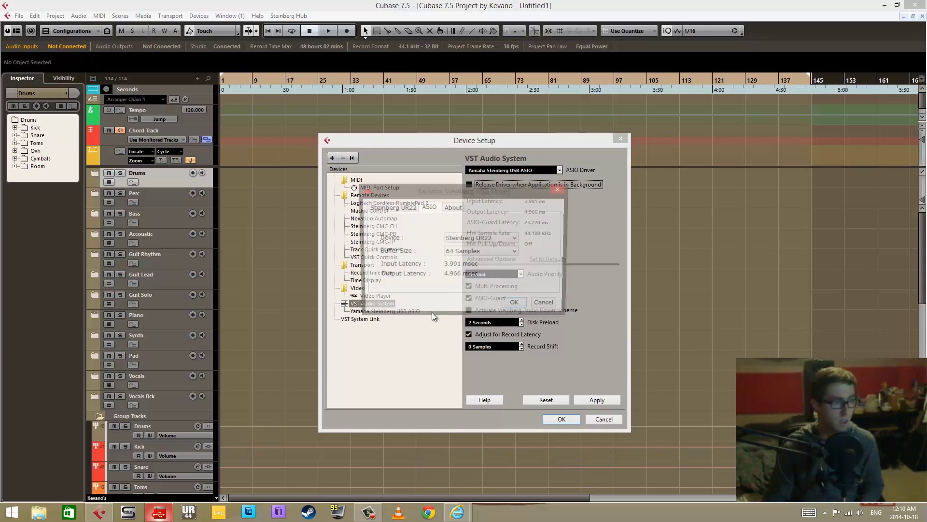
{"action": "left_click", "coordinate": [481, 252]}
{"action": "left_click", "coordinate": [483, 284]}
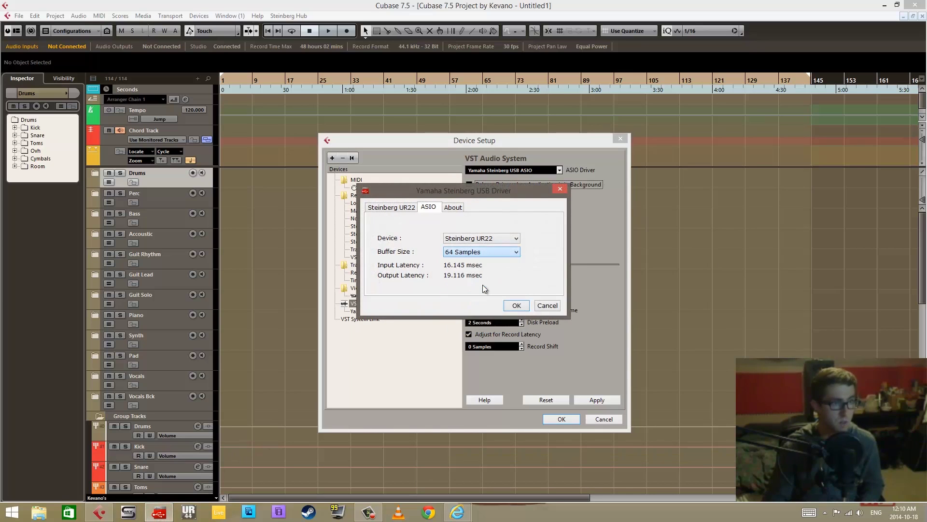
{"action": "left_click", "coordinate": [514, 305]}
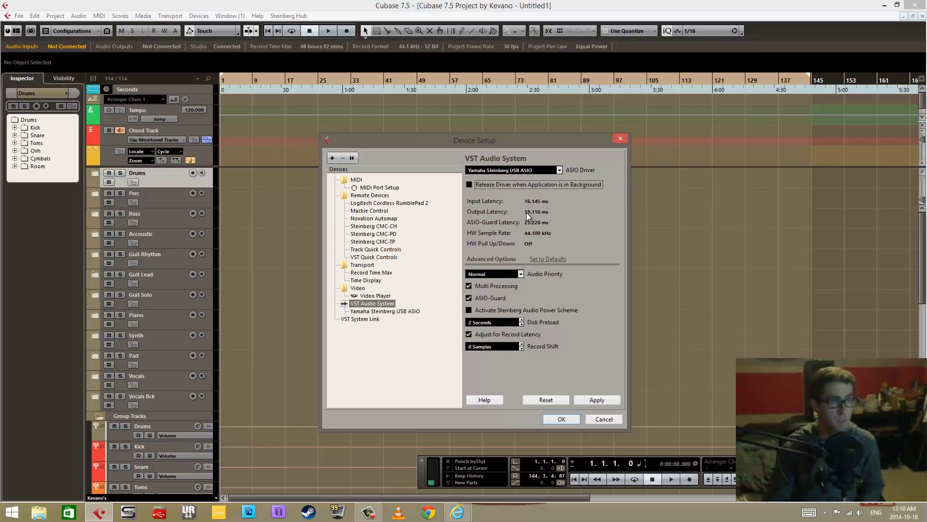
{"action": "left_click", "coordinate": [159, 511]}
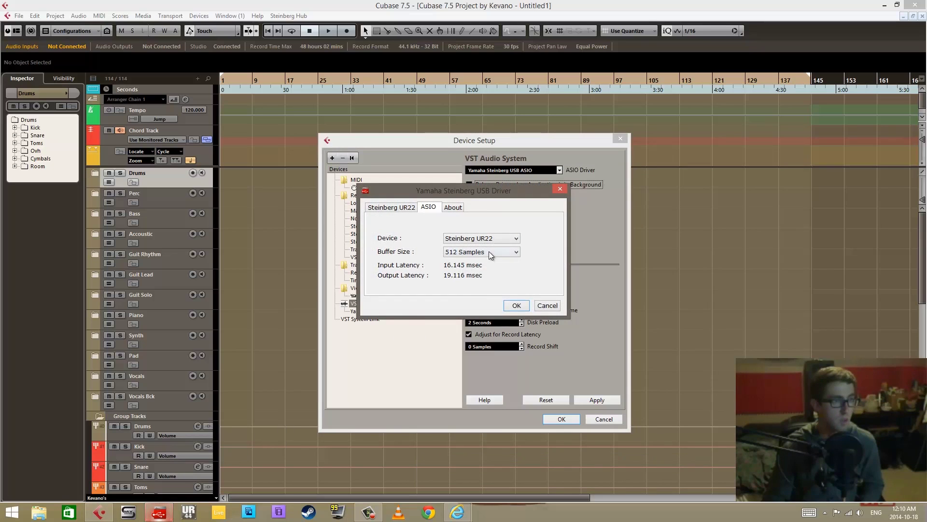
{"action": "left_click", "coordinate": [489, 251]}
{"action": "left_click", "coordinate": [481, 262]}
{"action": "left_click", "coordinate": [514, 305]}
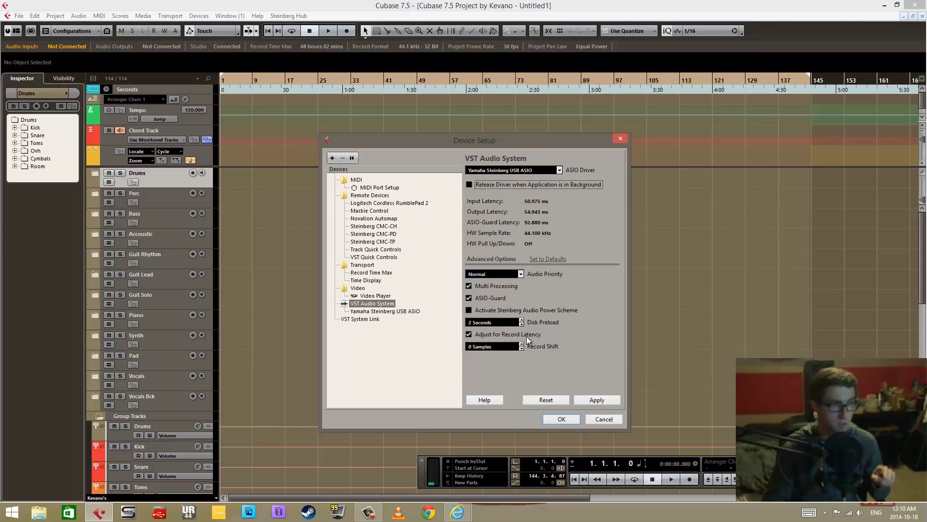
{"action": "left_click", "coordinate": [470, 334]}
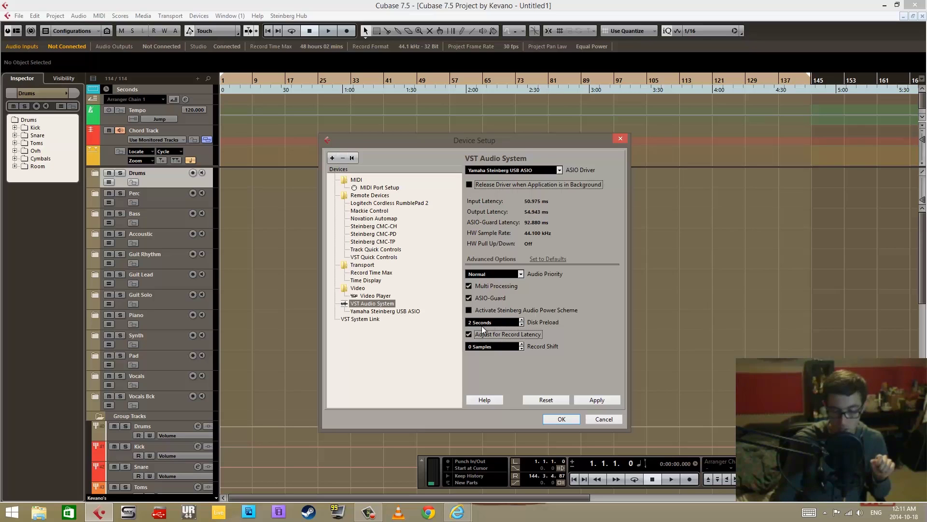
{"action": "left_click", "coordinate": [468, 333]}
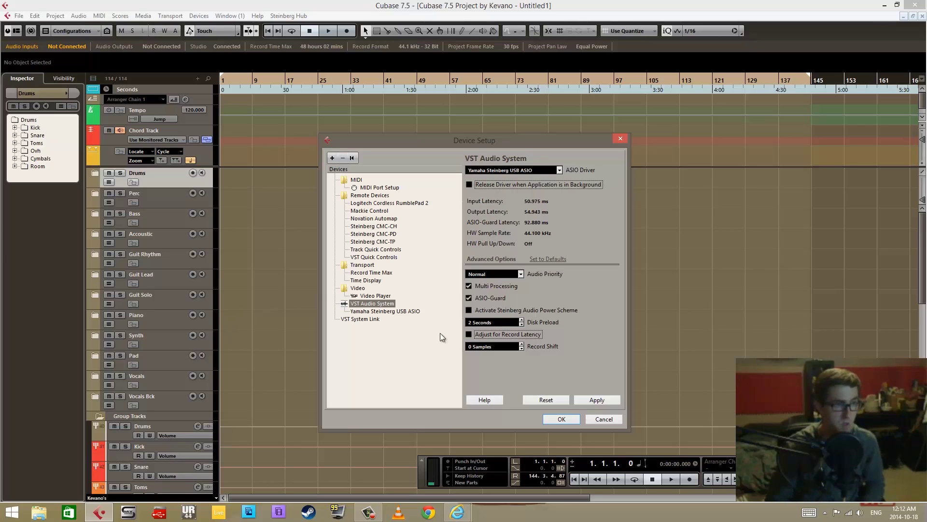
- Re-enable Adjust for Record Latency and show the Yamaha USB driver panel with UR22 at 2048 Samples
{"action": "left_click", "coordinate": [473, 334]}
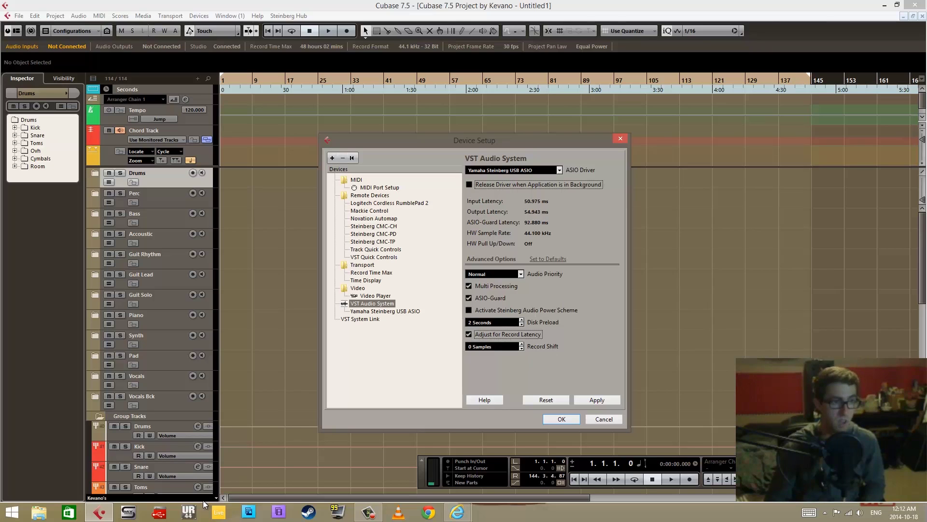
{"action": "left_click", "coordinate": [159, 512]}
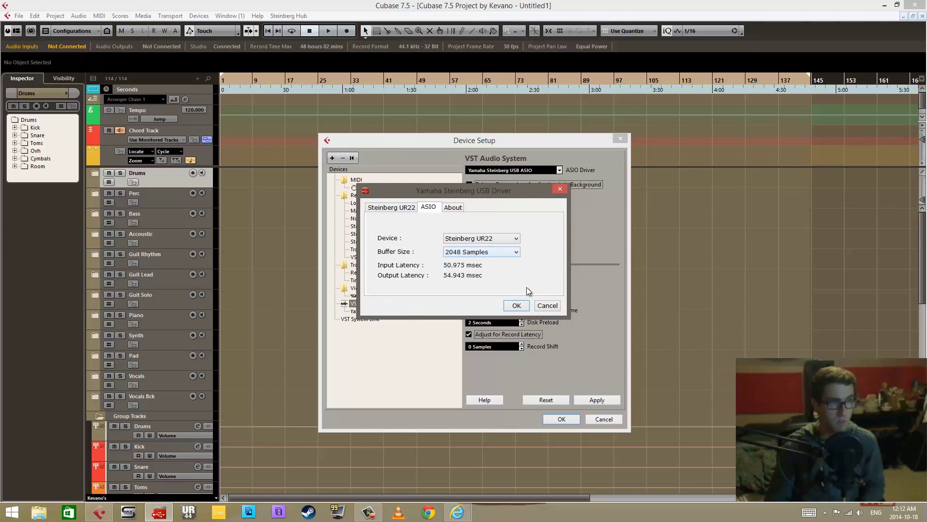
- Close the Yamaha Steinberg USB driver panel with OK, back to Device Setup
{"action": "left_click", "coordinate": [545, 305]}
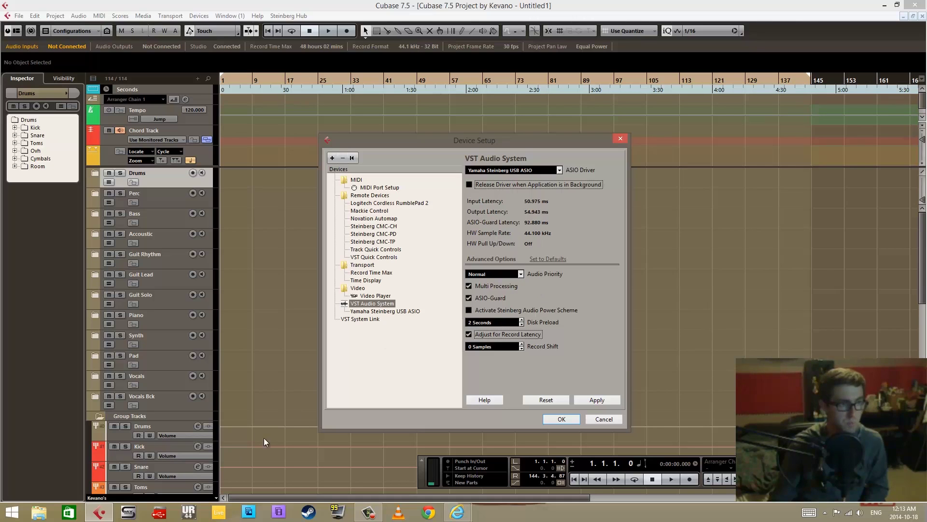
- Check the UR22 sample rate in the Yamaha driver panel and cancel without changes
{"action": "left_click", "coordinate": [151, 516]}
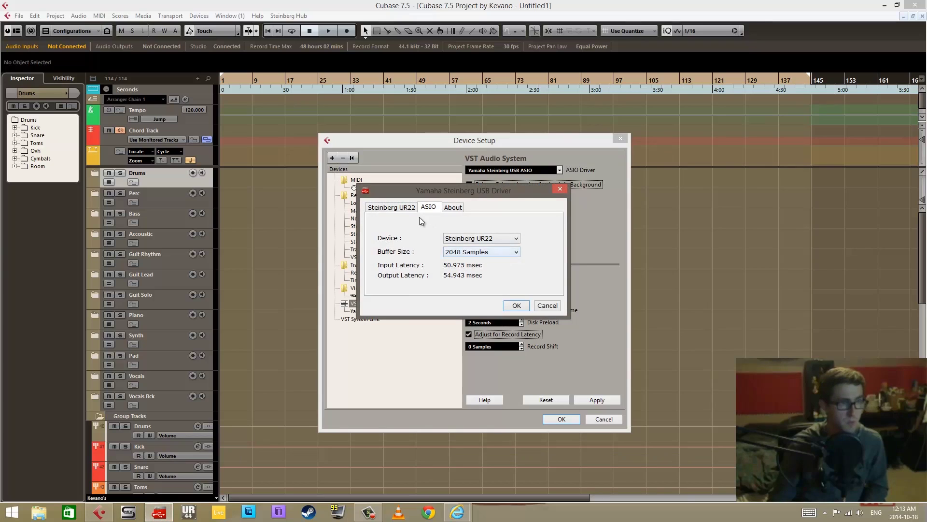
{"action": "left_click", "coordinate": [391, 206]}
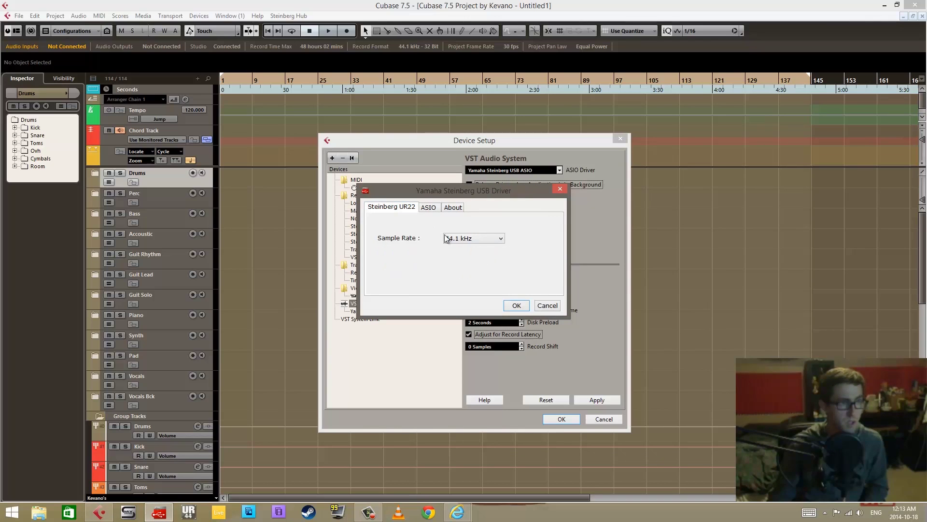
{"action": "left_click", "coordinate": [559, 305]}
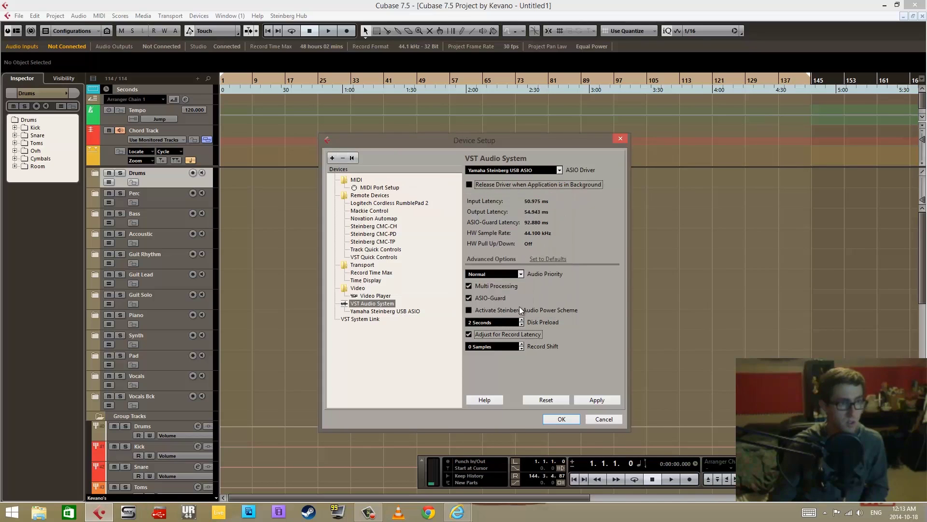
- Toggle ASIO-Guard off and back on, then show the ASIO driver list
{"action": "left_click", "coordinate": [471, 298]}
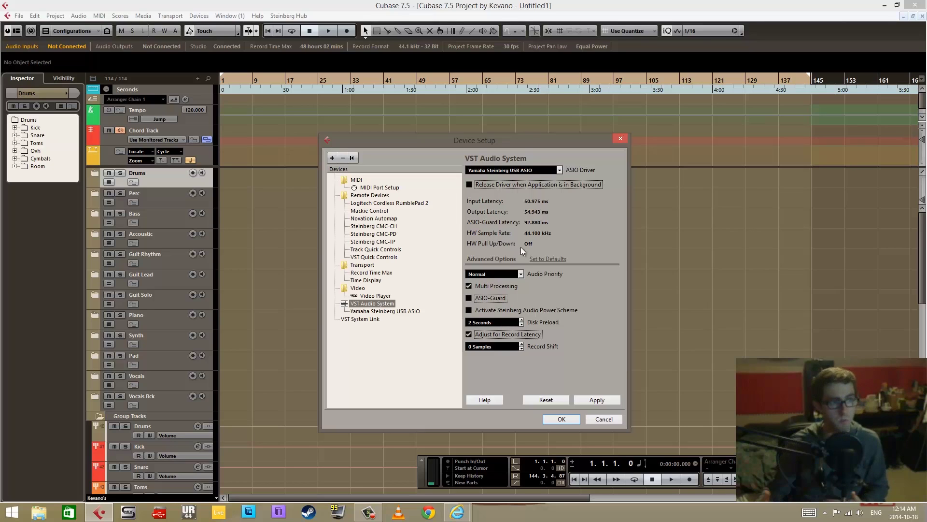
{"action": "left_click", "coordinate": [468, 297]}
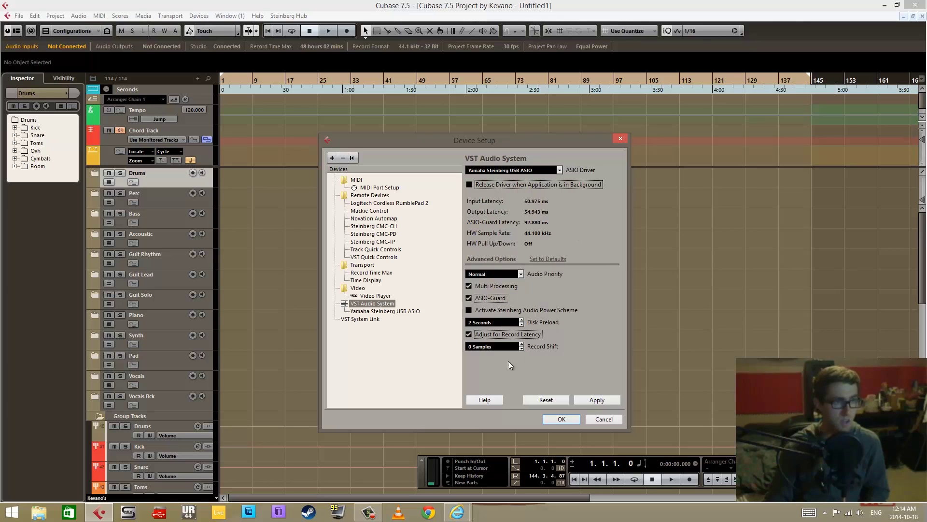
{"action": "left_click", "coordinate": [558, 169]}
- Keep Yamaha Steinberg USB ASIO as driver and open its device page, discarding pending changes
{"action": "left_click", "coordinate": [575, 160]}
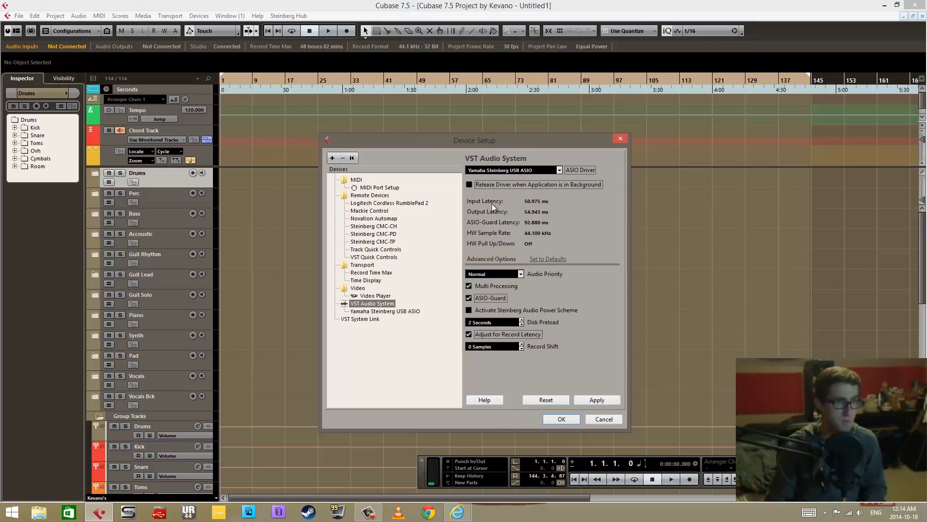
{"action": "left_click", "coordinate": [375, 312]}
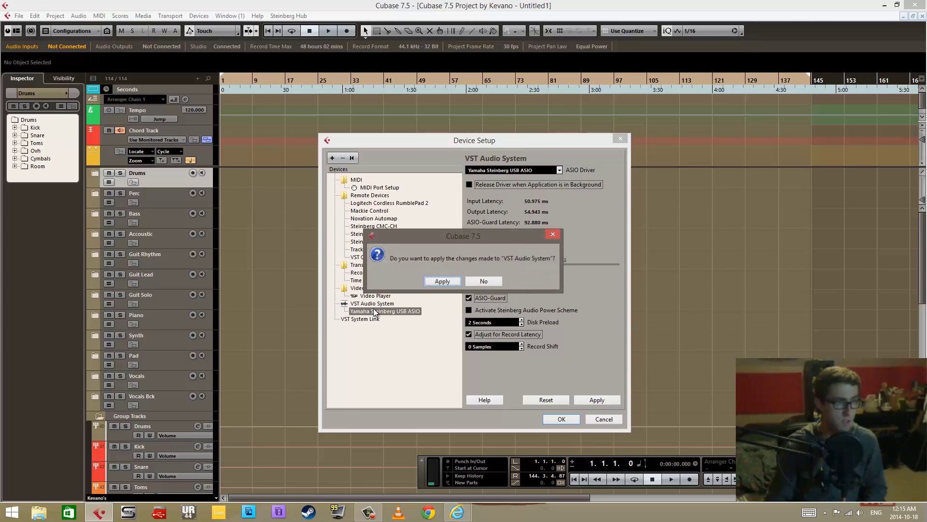
{"action": "left_click", "coordinate": [486, 283]}
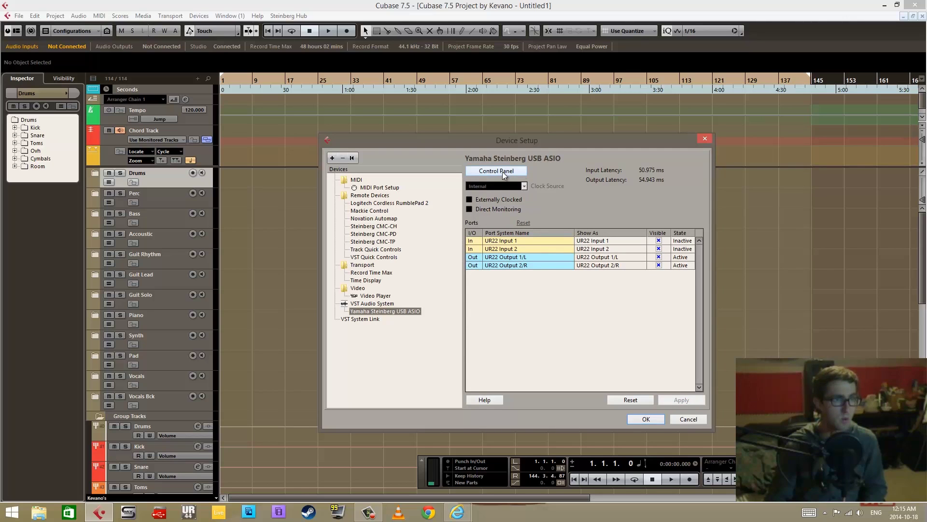
- Review the UR22 Control Panel's About, sample rate and buffer tabs, then cancel
{"action": "left_click", "coordinate": [514, 170]}
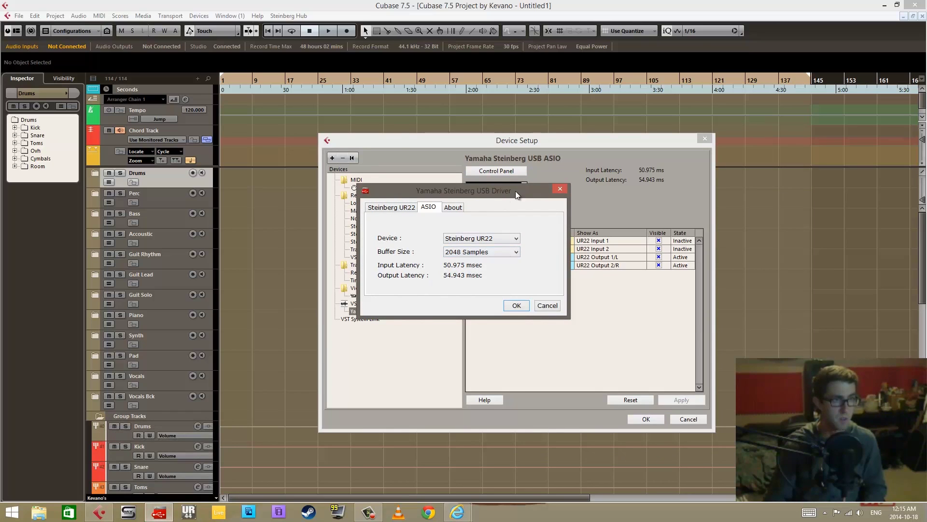
{"action": "left_click_drag", "start_coordinate": [515, 190], "coordinate": [689, 204]}
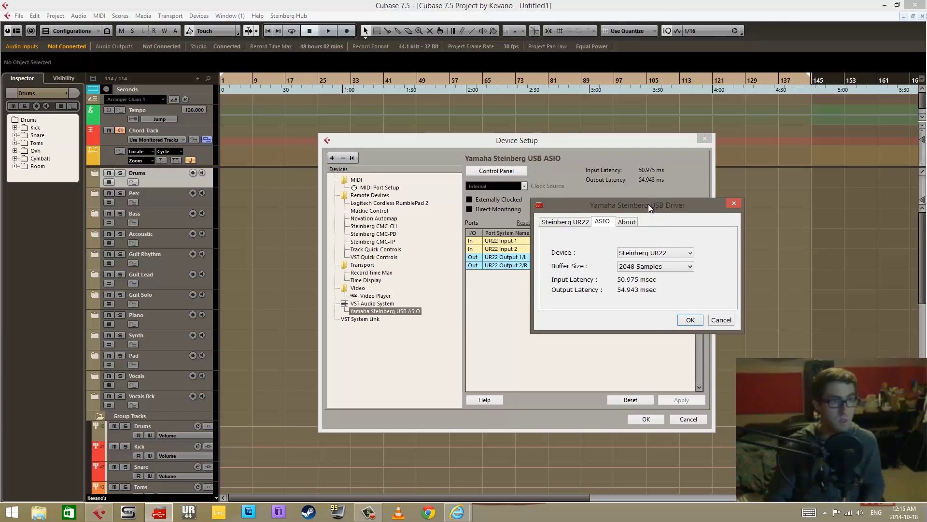
{"action": "left_click", "coordinate": [627, 221]}
{"action": "left_click", "coordinate": [611, 222]}
{"action": "left_click", "coordinate": [575, 223]}
{"action": "left_click", "coordinate": [599, 223]}
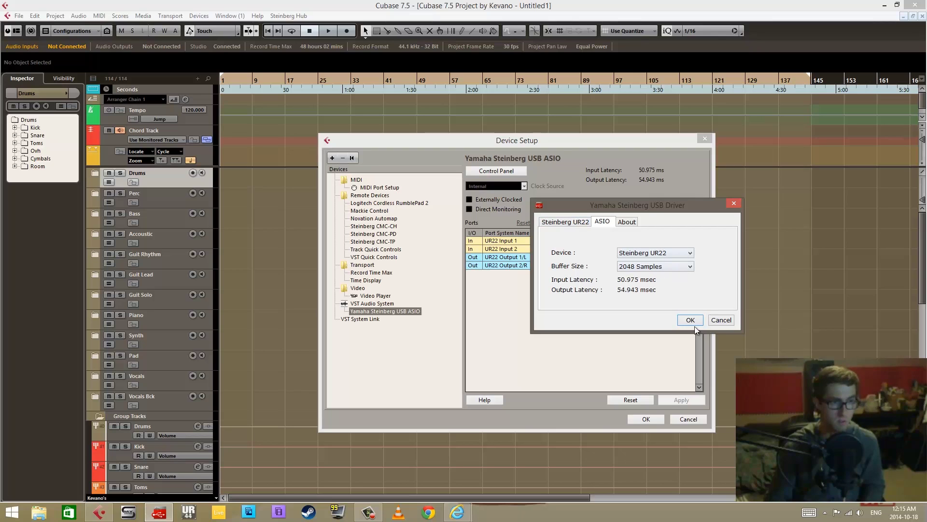
{"action": "left_click", "coordinate": [721, 320]}
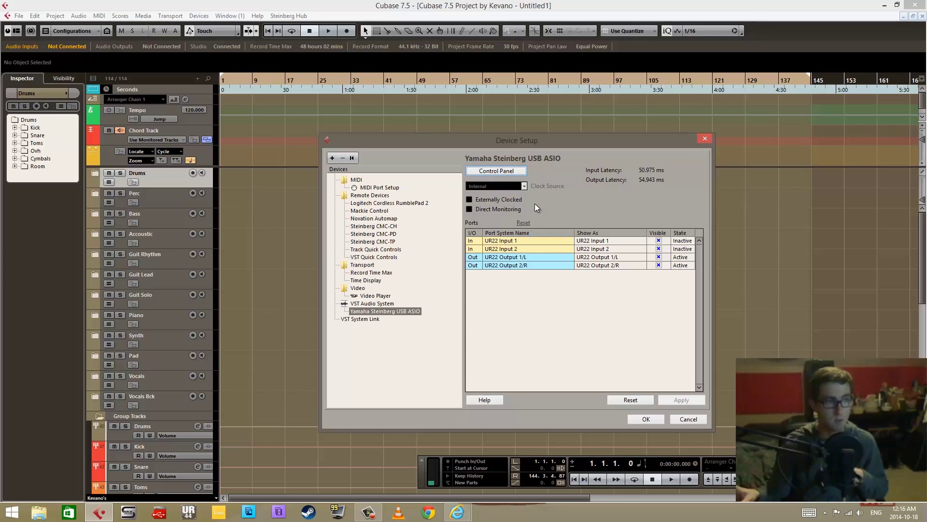
- Tick Externally Clocked on the Yamaha Steinberg USB ASIO page
{"action": "left_click", "coordinate": [470, 198]}
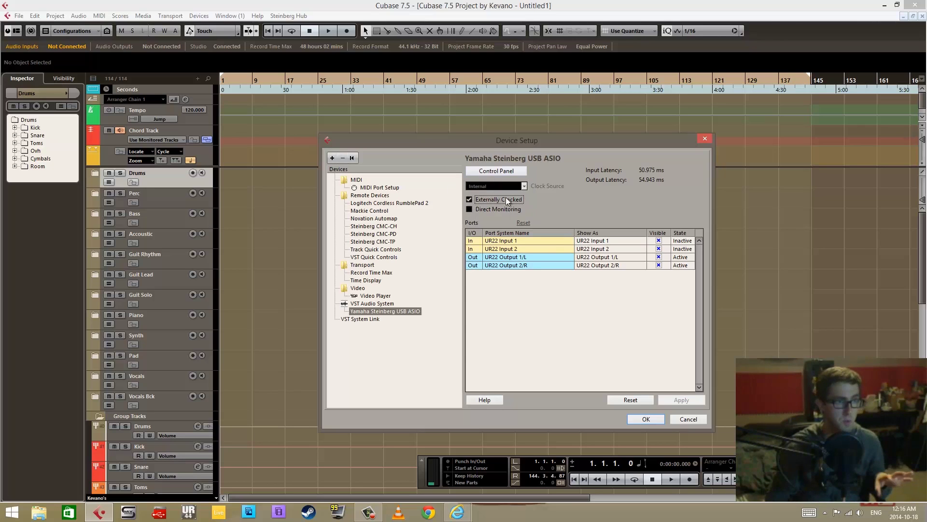
- Clear Externally Clocked, then tick and untick Direct Monitoring so both end off
{"action": "left_click", "coordinate": [469, 198]}
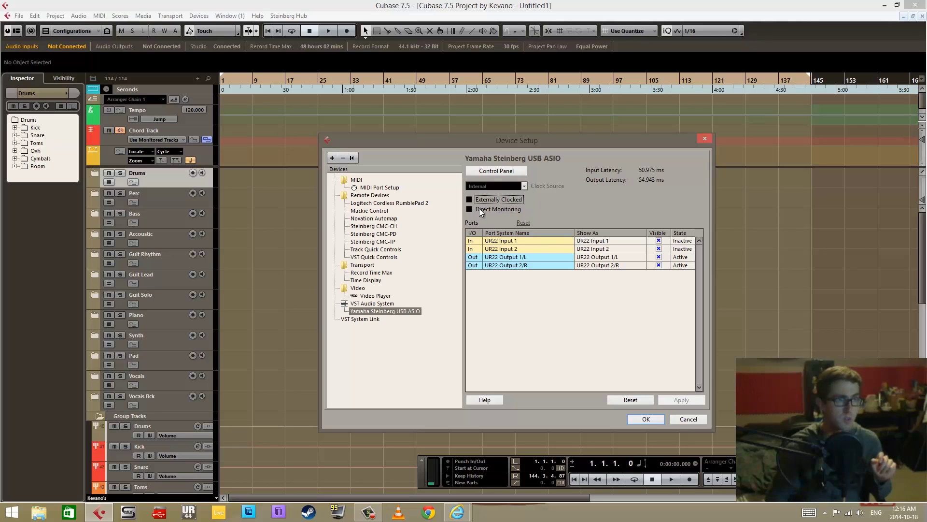
{"action": "left_click", "coordinate": [479, 209]}
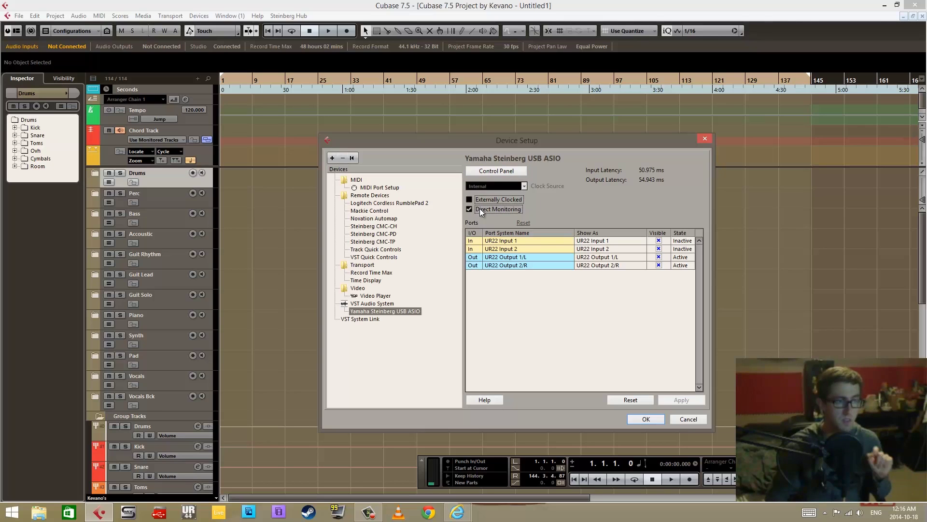
{"action": "left_click", "coordinate": [479, 209]}
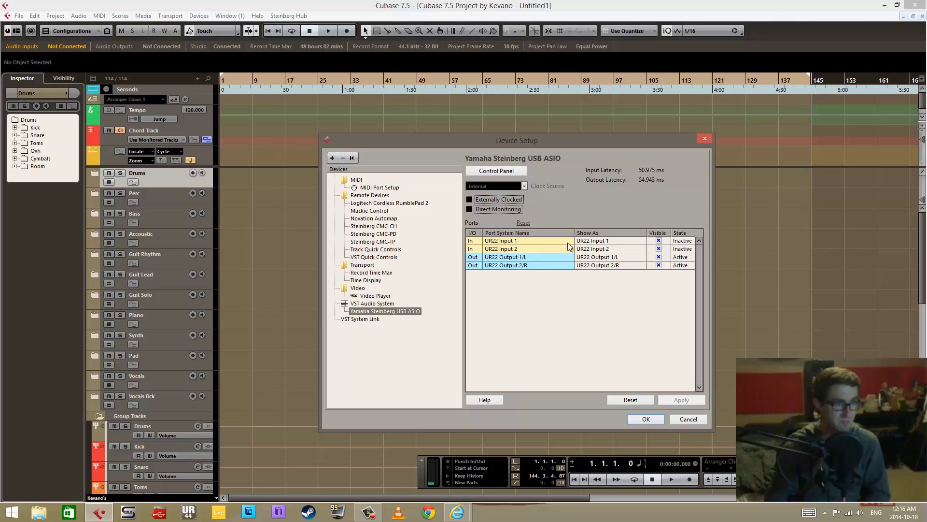
- Rename UR22 Input 1's display name to 'schweeate'
{"action": "left_click", "coordinate": [520, 243]}
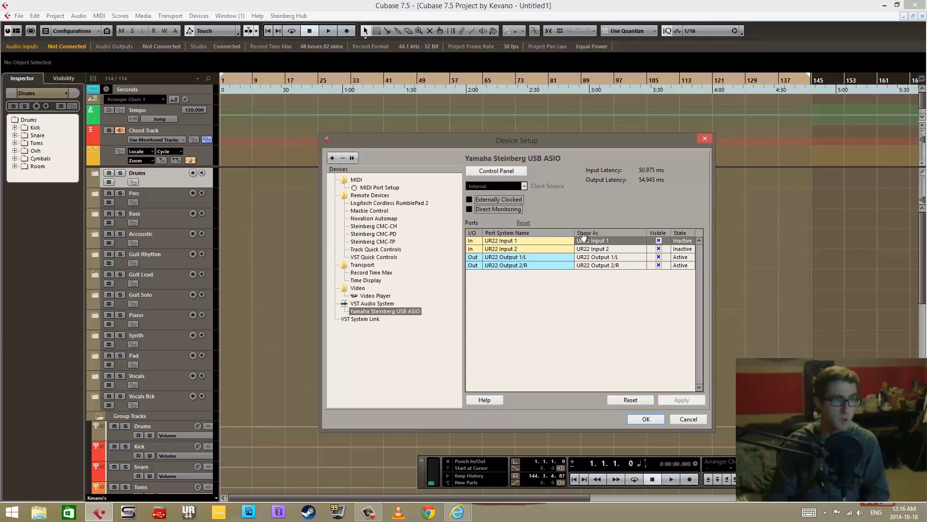
{"action": "left_click", "coordinate": [609, 243]}
{"action": "left_click", "coordinate": [609, 241]}
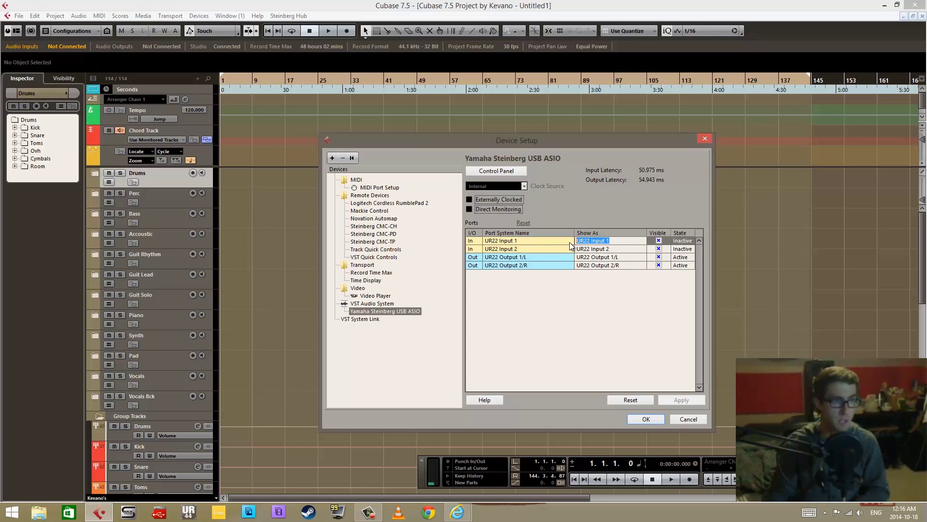
{"action": "type", "text": "sw"}
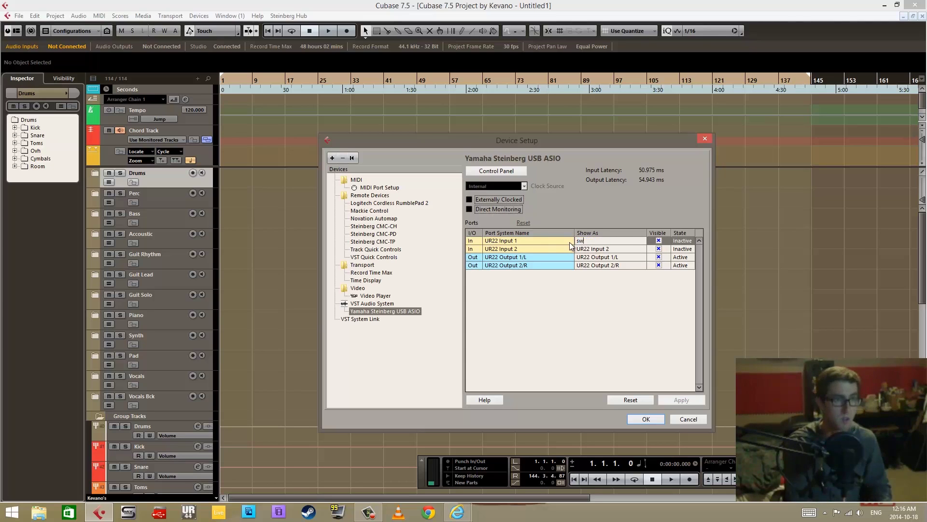
{"action": "key", "text": "BackSpace"}
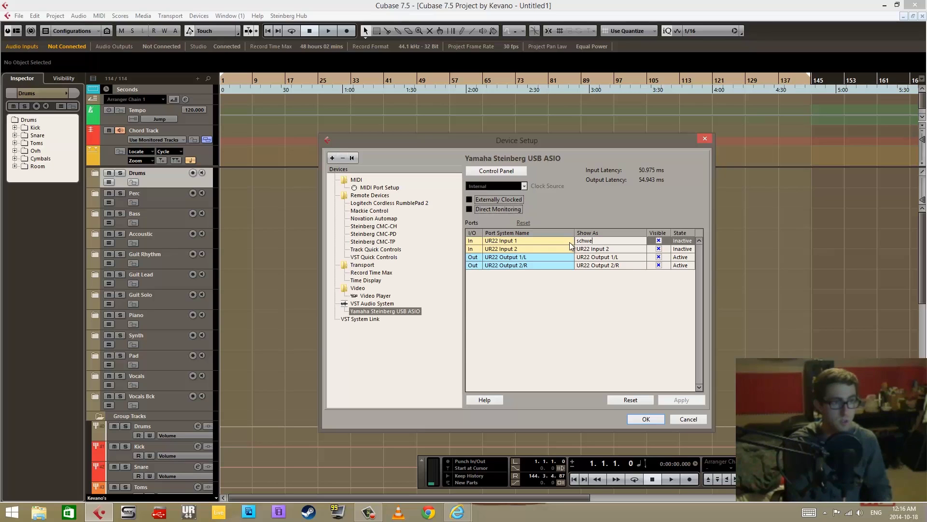
{"action": "type", "text": "chweeate"}
{"action": "key", "text": "Return"}
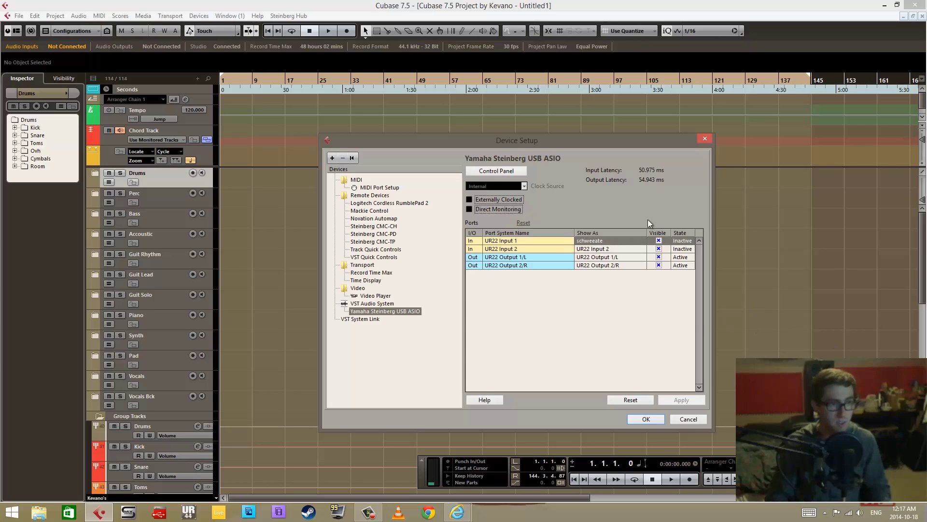
- Restore UR22 Input 1's default name and visibility, then close Device Setup with OK
{"action": "left_click", "coordinate": [613, 241]}
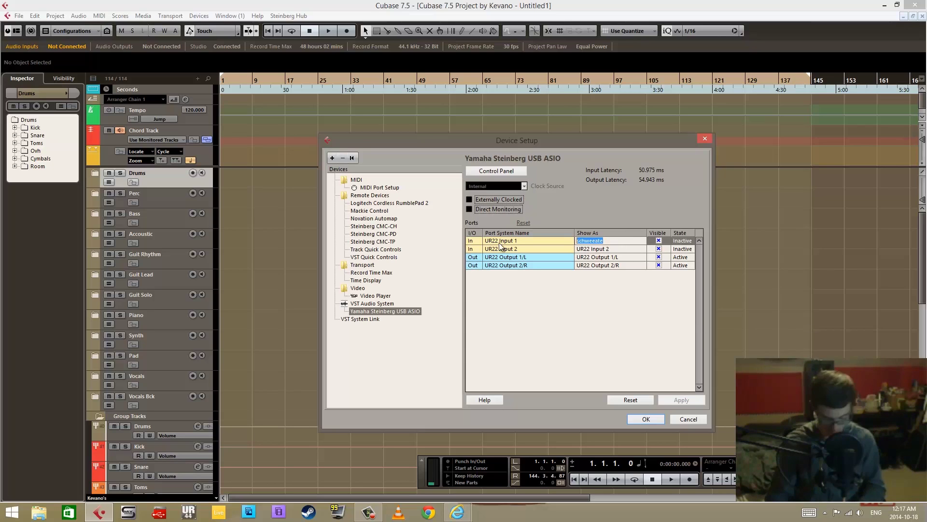
{"action": "key", "text": "Delete"}
{"action": "key", "text": "Return"}
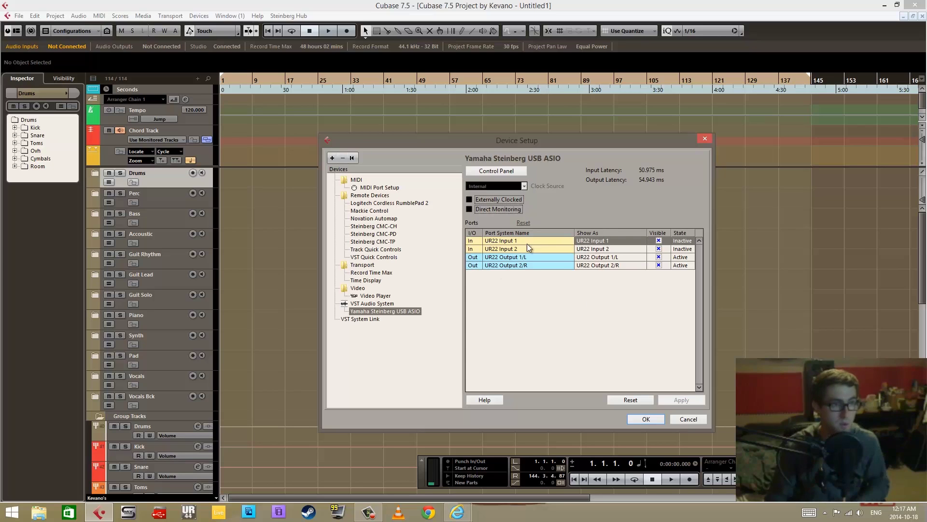
{"action": "left_click", "coordinate": [660, 248]}
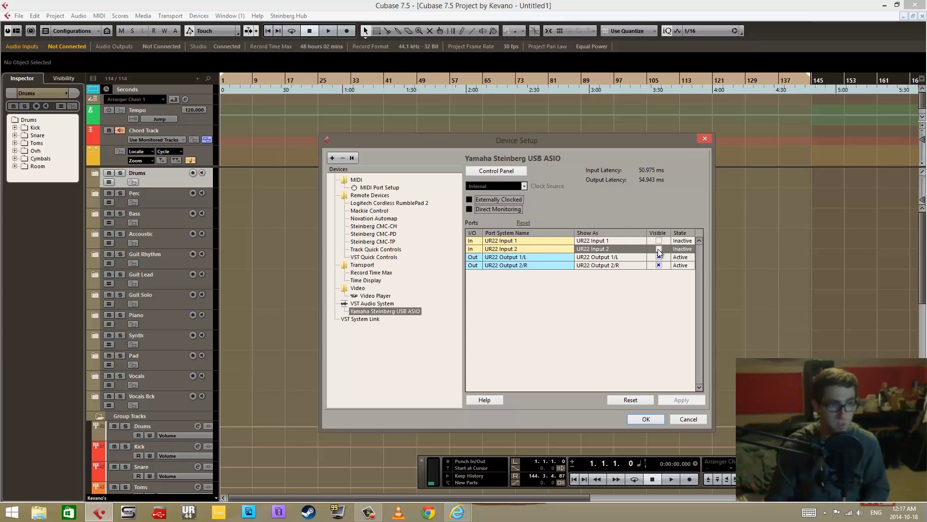
{"action": "left_click", "coordinate": [659, 240]}
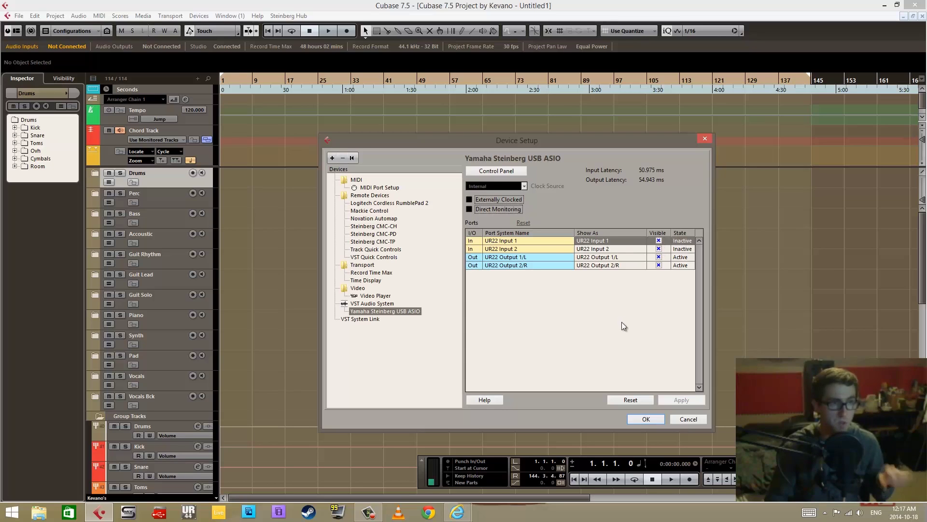
{"action": "left_click", "coordinate": [647, 418]}
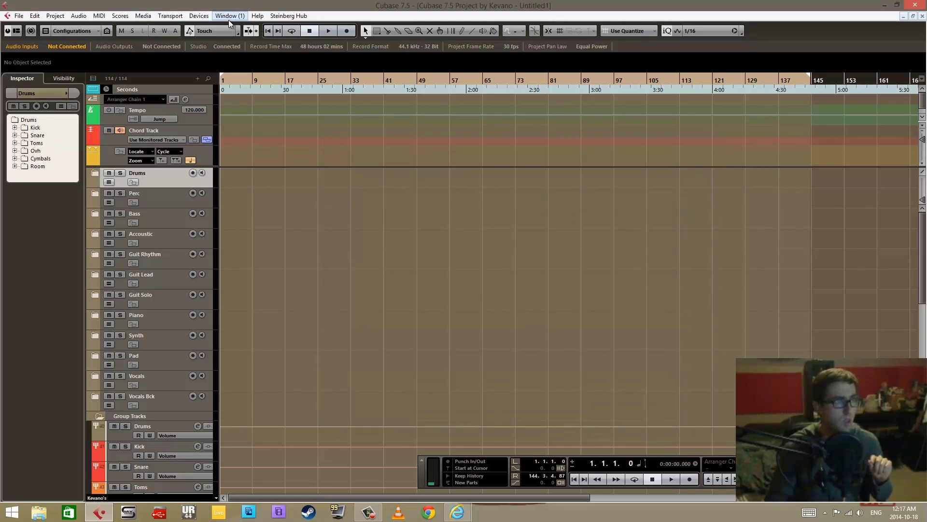
{"action": "key", "text": "F4"}
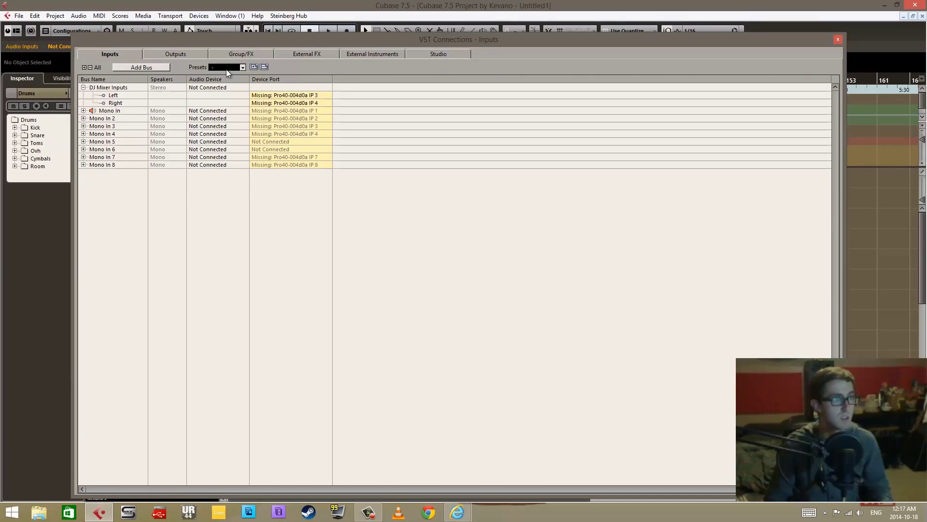
{"action": "left_click", "coordinate": [300, 107]}
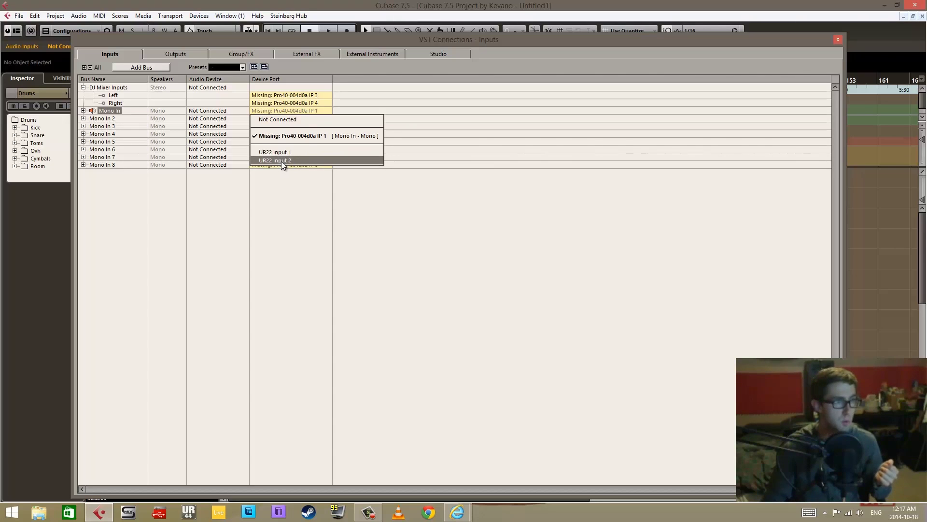
{"action": "left_click", "coordinate": [386, 190]}
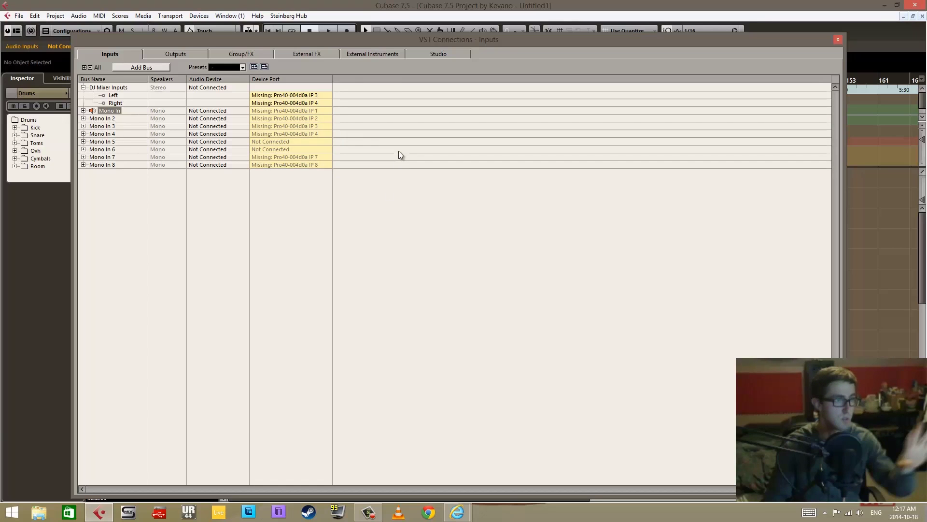
{"action": "key", "text": "F4"}
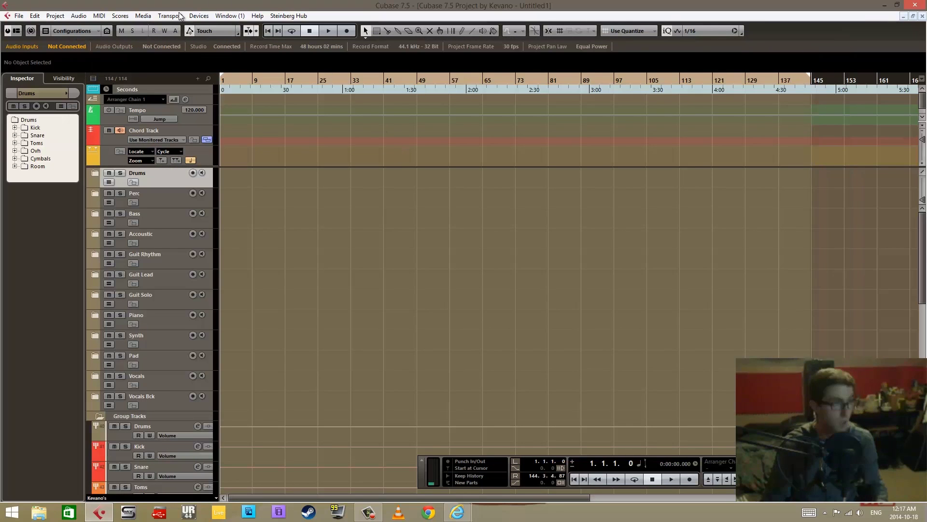
{"action": "left_click", "coordinate": [199, 16]}
{"action": "left_click", "coordinate": [169, 259]}
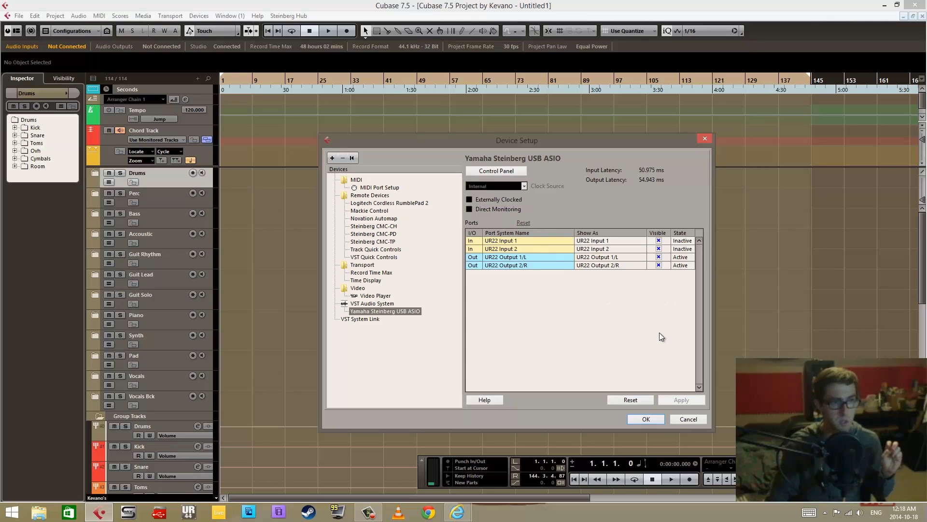
{"action": "left_click", "coordinate": [659, 419]}
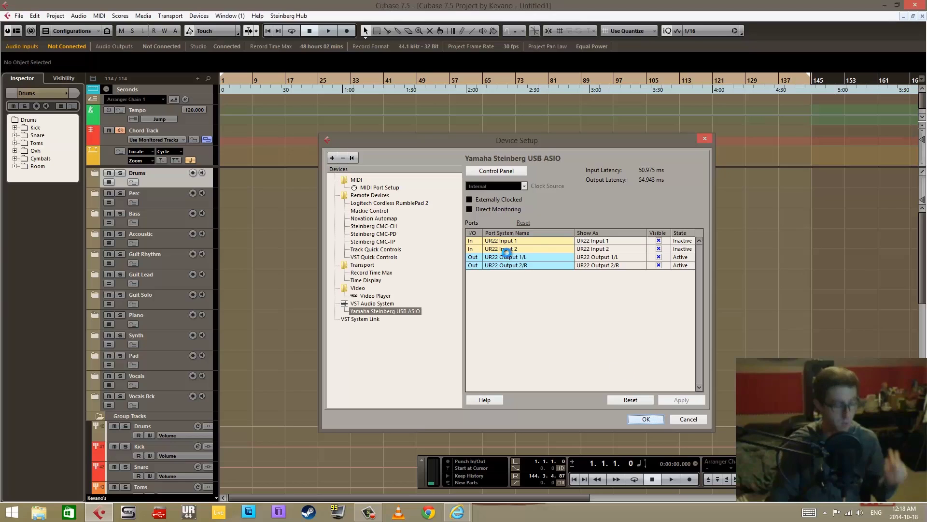
{"action": "key", "text": "F4"}
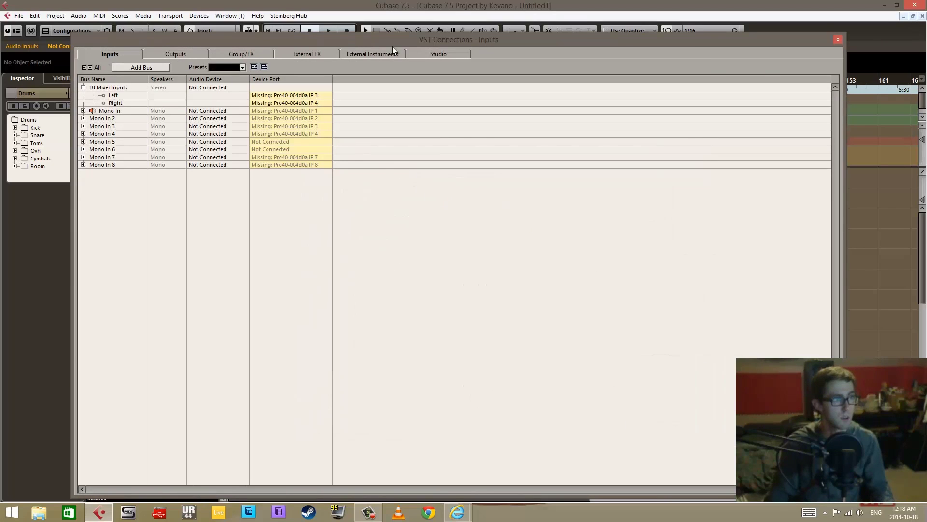
{"action": "left_click", "coordinate": [291, 109]}
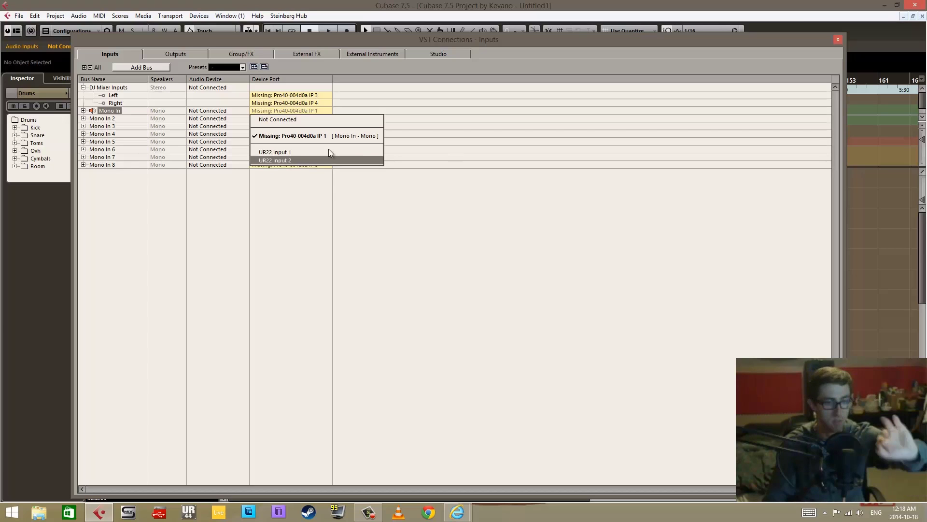
{"action": "left_click", "coordinate": [444, 196]}
{"action": "key", "text": "F4"}
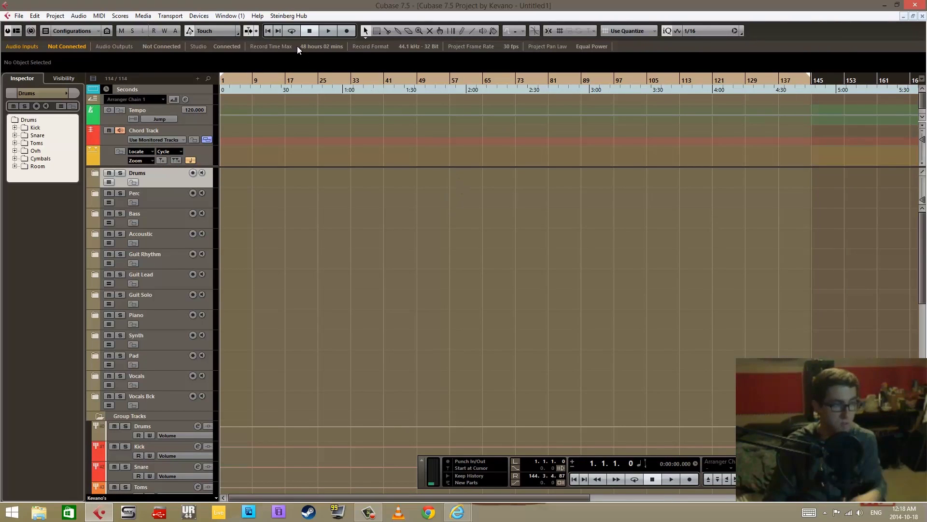
{"action": "left_click", "coordinate": [197, 15]}
- Open Device Setup, view the Yamaha Steinberg USB ASIO ports, and check the UR22 sample rate
{"action": "left_click", "coordinate": [189, 247]}
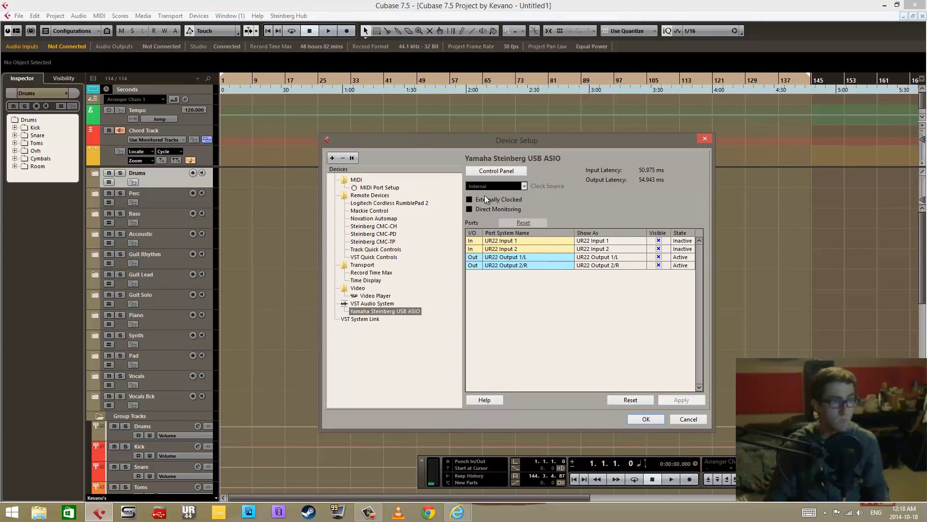
{"action": "left_click", "coordinate": [370, 305]}
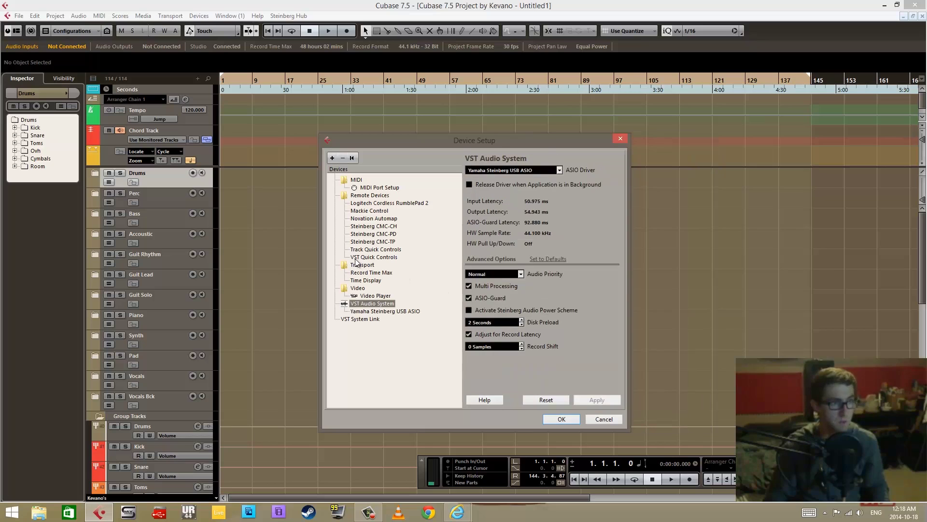
{"action": "left_click", "coordinate": [401, 311]}
{"action": "left_click", "coordinate": [512, 172]}
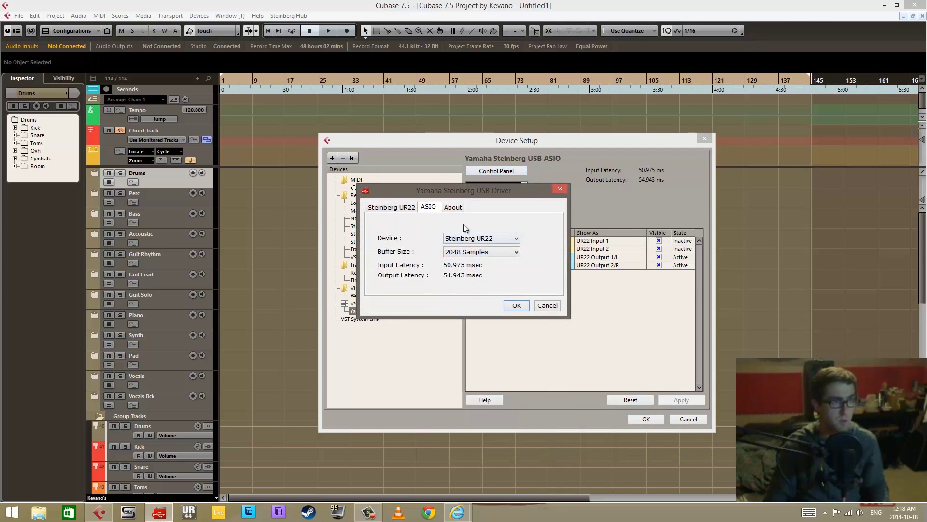
{"action": "left_click", "coordinate": [410, 208]}
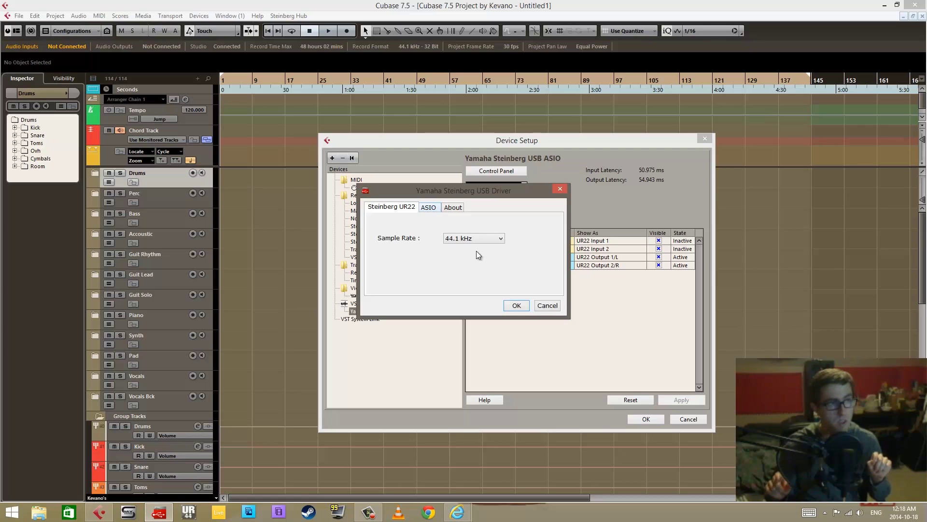
{"action": "left_click", "coordinate": [554, 305]}
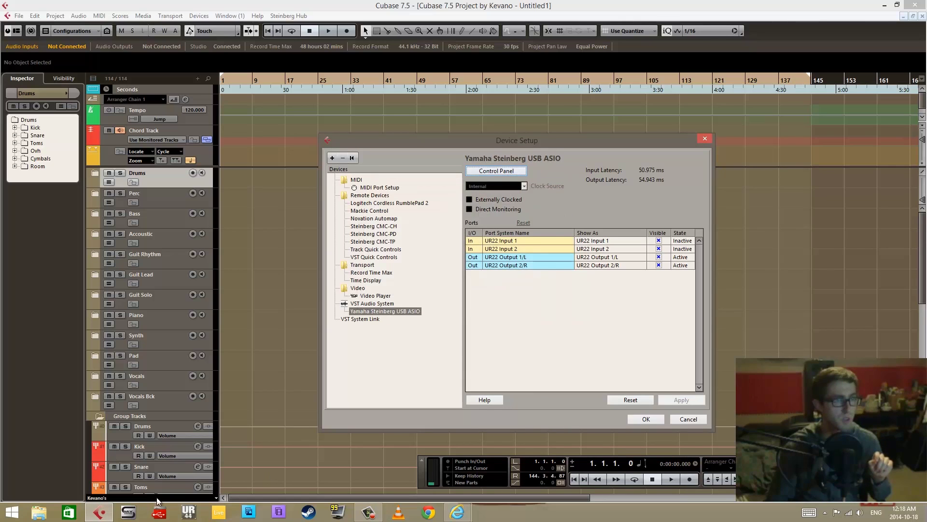
- Launch and close the dspMixFx mixer, recheck the UR22 control panel, then switch to the browser
{"action": "left_click", "coordinate": [188, 512]}
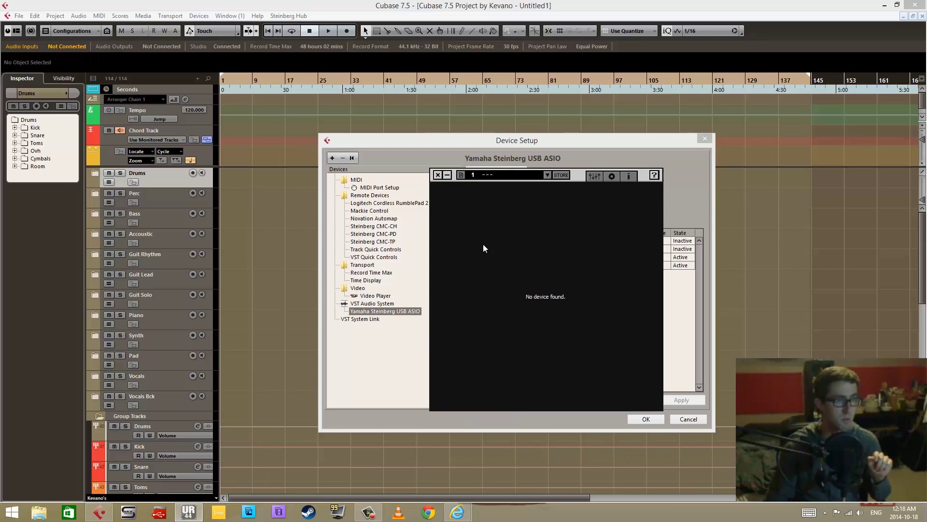
{"action": "left_click", "coordinate": [438, 174]}
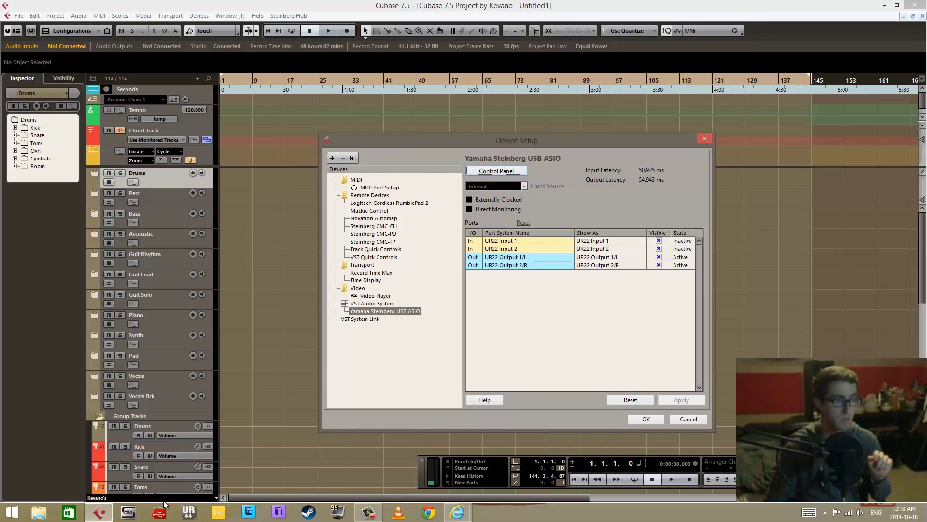
{"action": "left_click", "coordinate": [496, 170]}
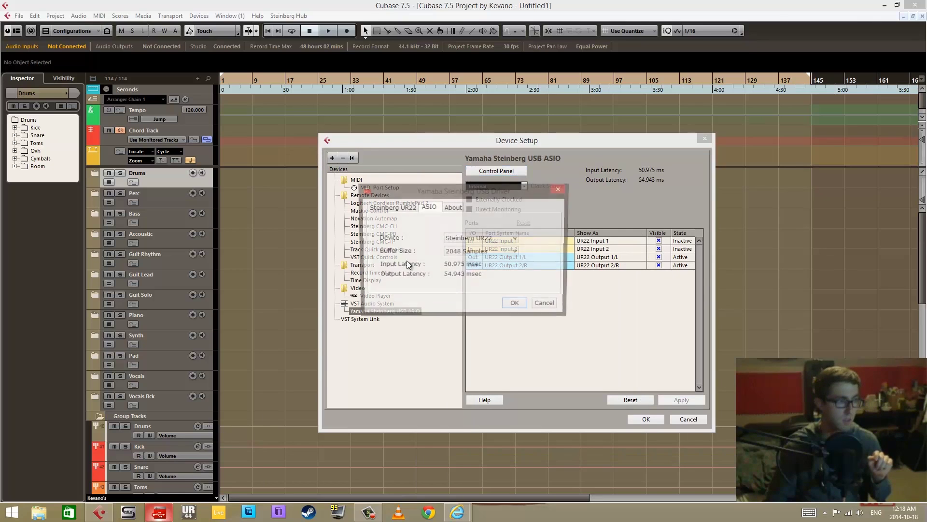
{"action": "left_click", "coordinate": [547, 305]}
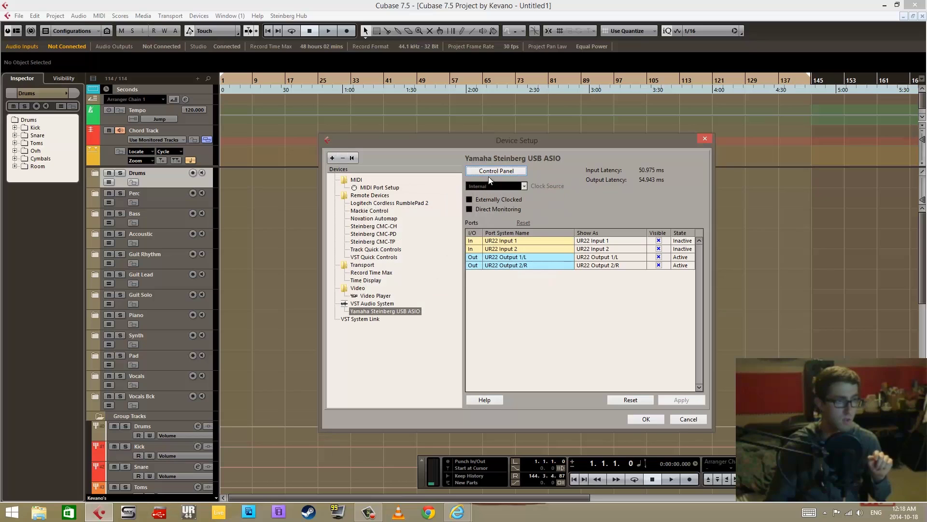
{"action": "left_click", "coordinate": [457, 512]}
{"action": "left_click", "coordinate": [497, 462]}
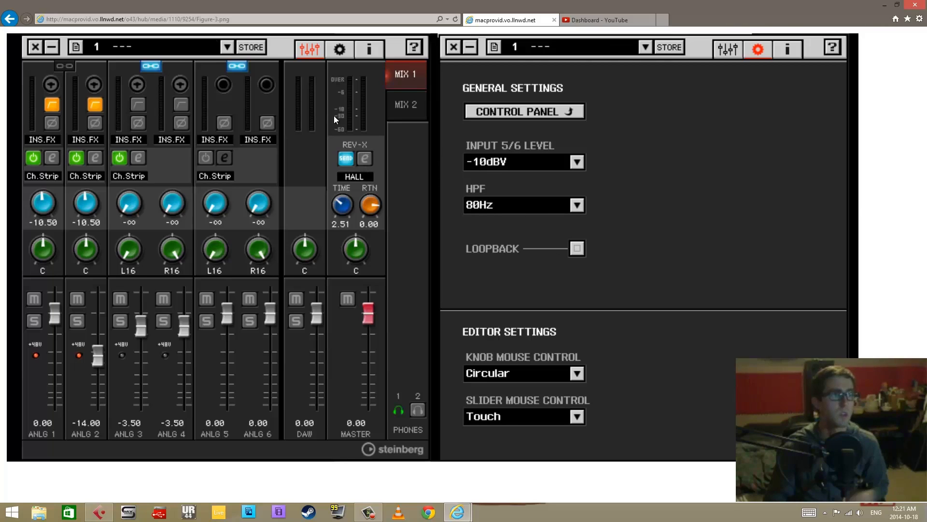
{"action": "key", "text": "alt+Tab"}
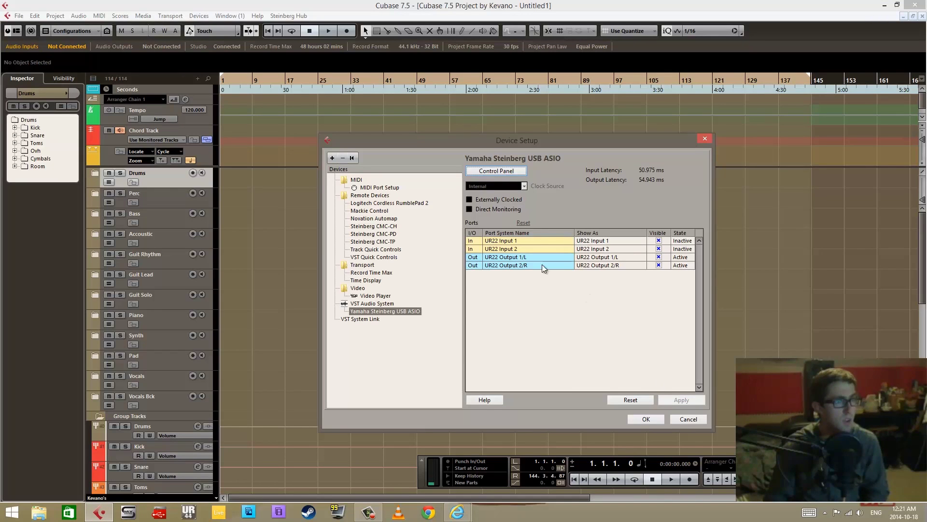
- Confirm Device Setup and show VST Connections Inputs, listing Mono In buses on missing Pro40 ports
{"action": "left_click", "coordinate": [647, 419]}
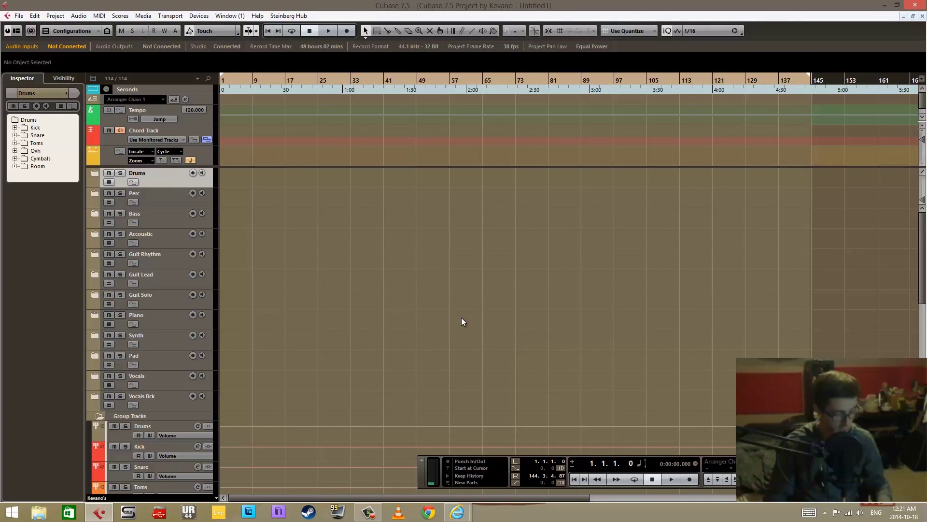
{"action": "key", "text": "F4"}
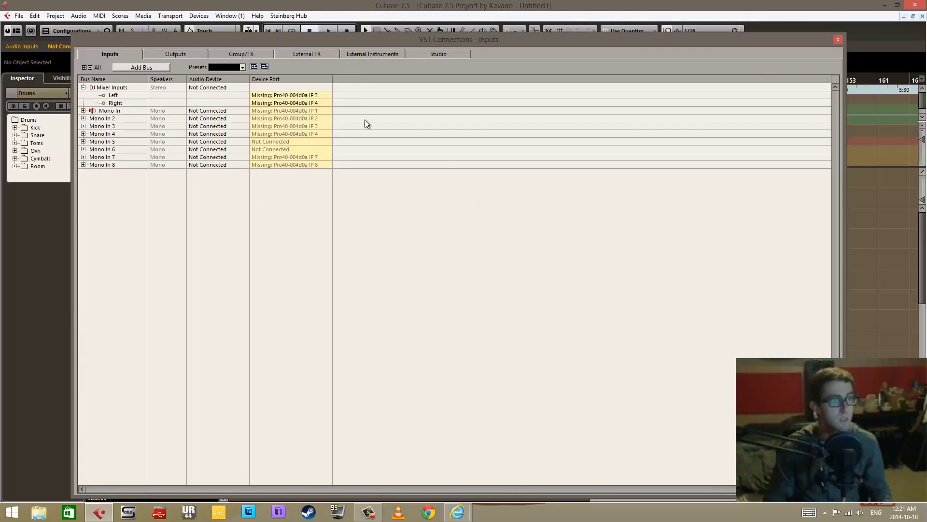